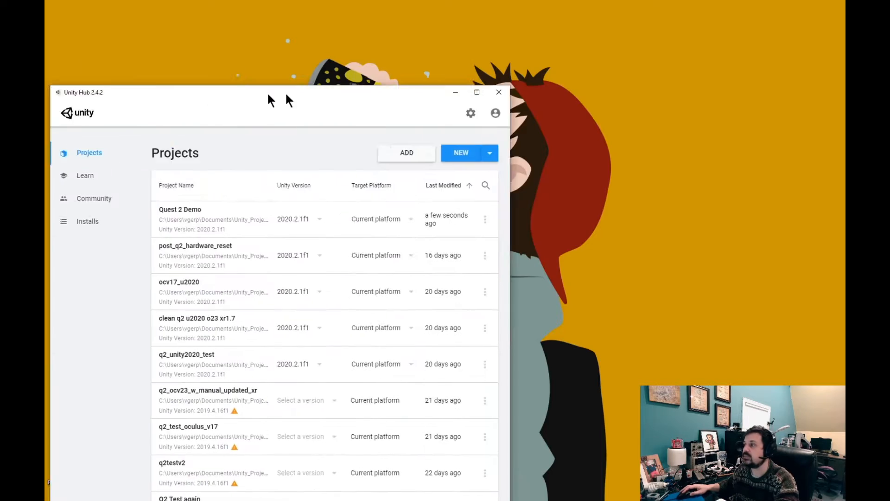
- Create a 3D project named "Another Quest 2 Demo" with Unity version 2020.2.1f1
left_click_drag(285, 92, 288, 58)
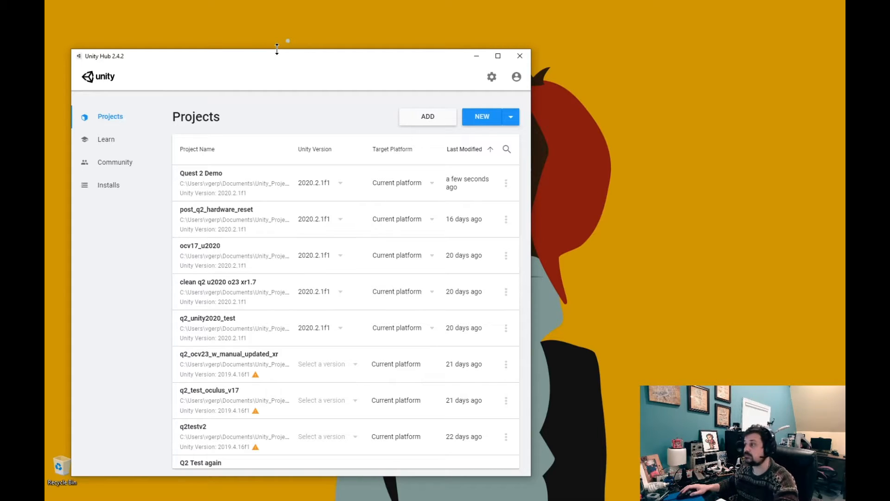
left_click_drag(277, 49, 277, 1)
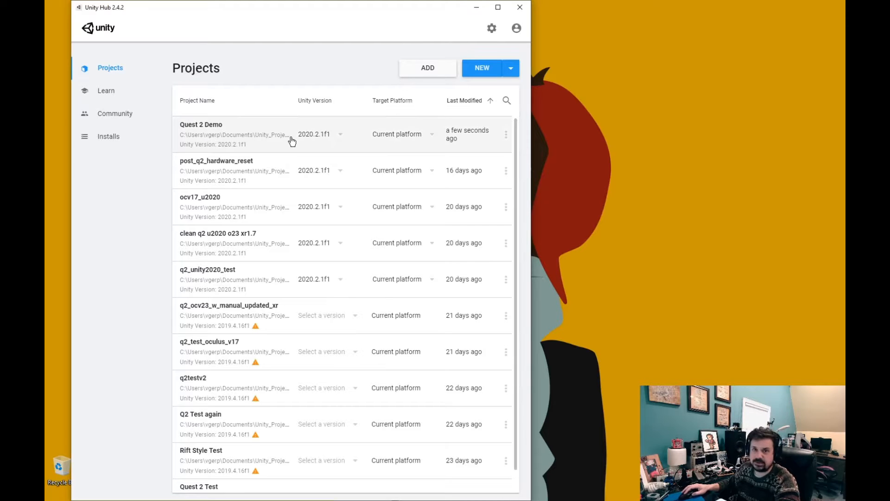
left_click(511, 70)
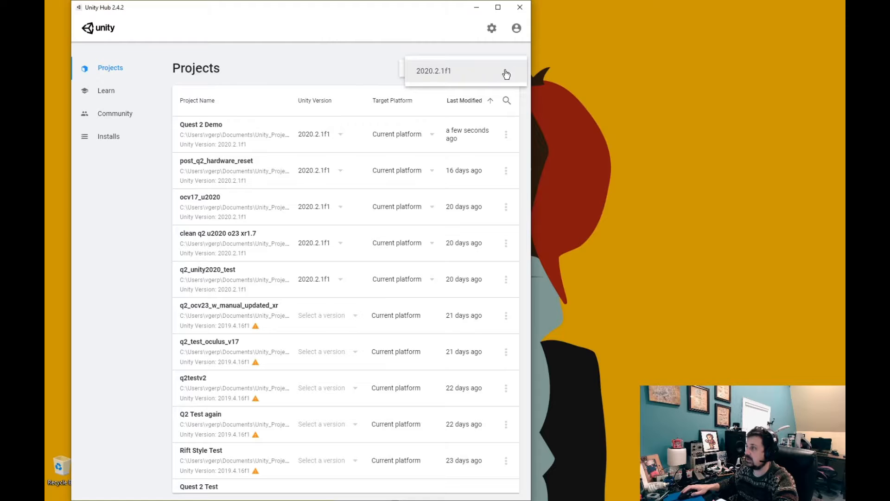
left_click(435, 74)
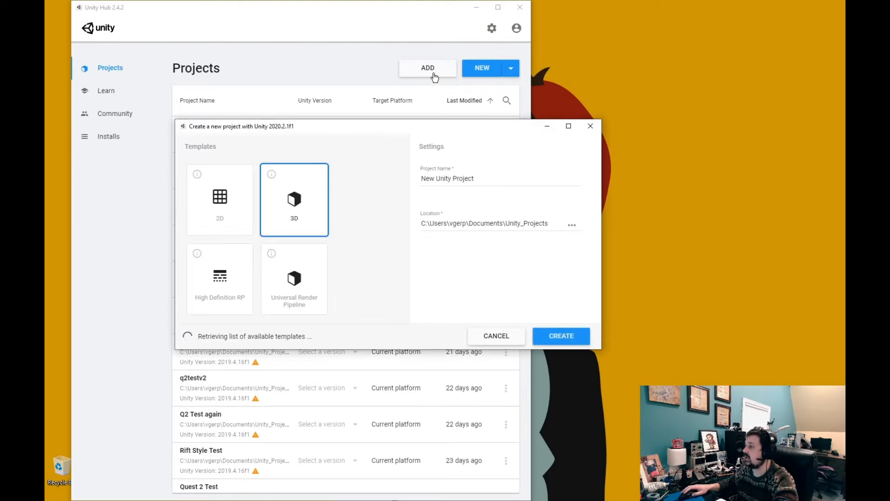
left_click(478, 180)
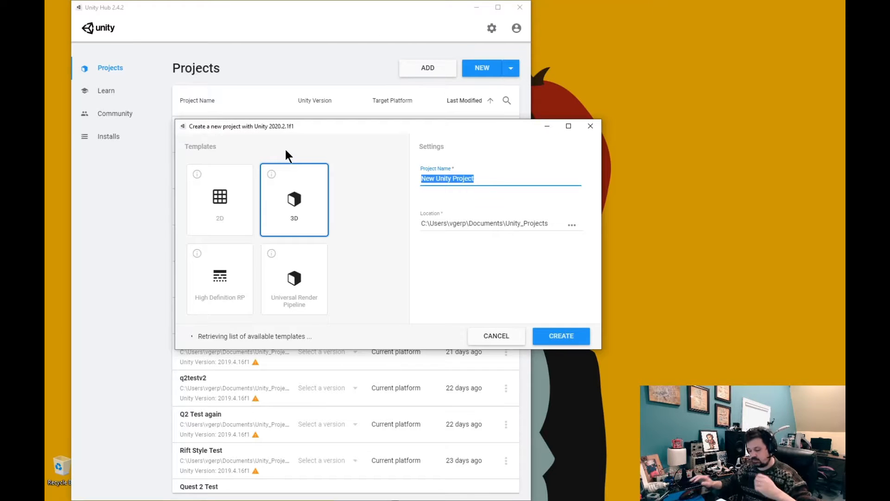
type("Anothe")
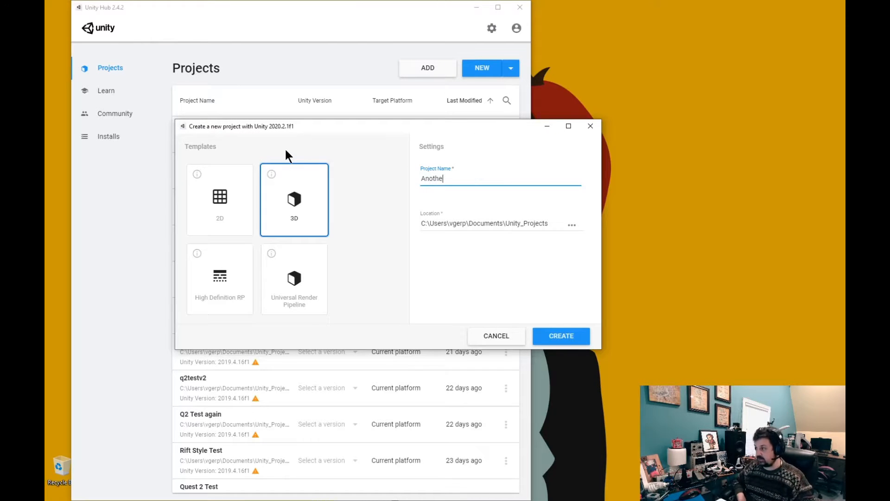
type("r Quest 2 Demo")
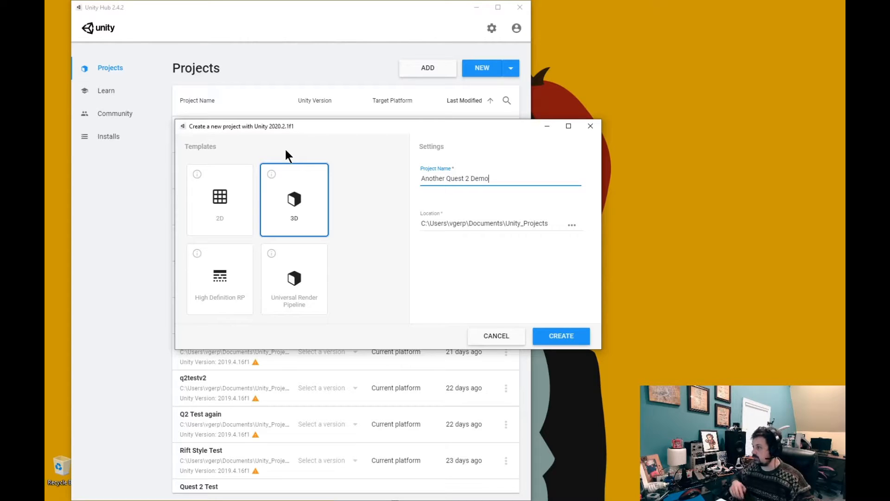
left_click(292, 200)
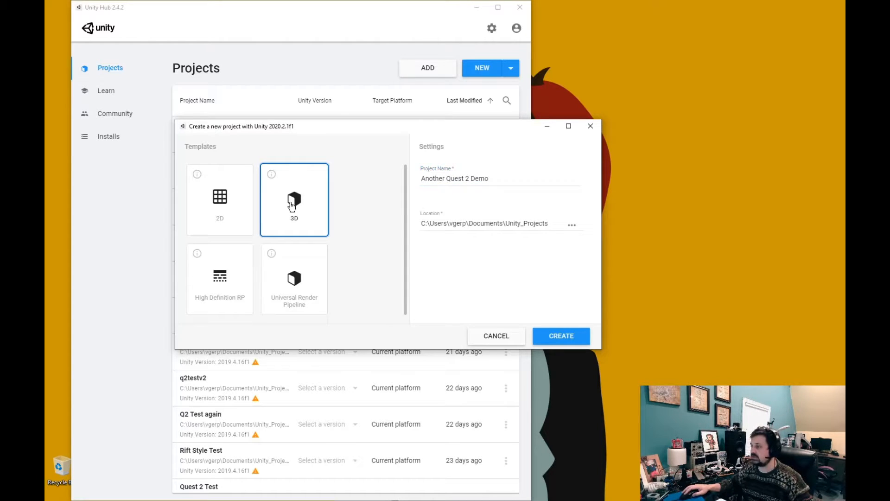
left_click(559, 336)
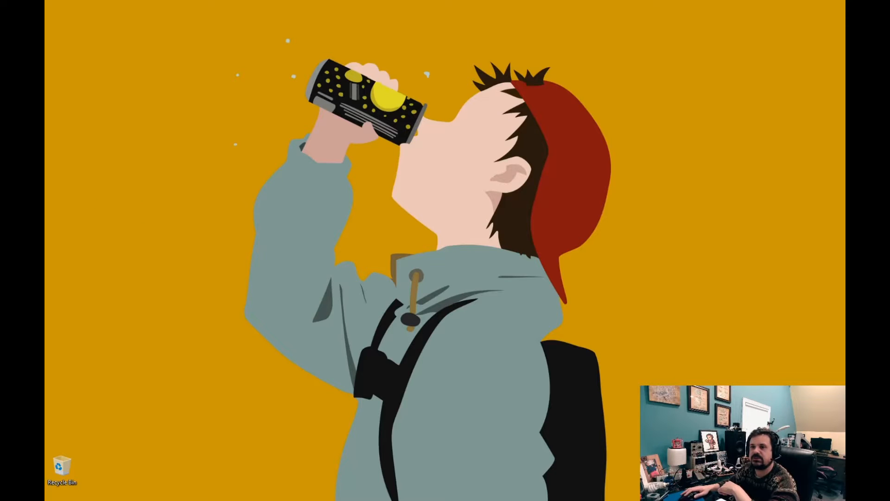
- Examine the new sample scene around its camera and light from several viewpoints and distances
left_click_drag(163, 163, 411, 2)
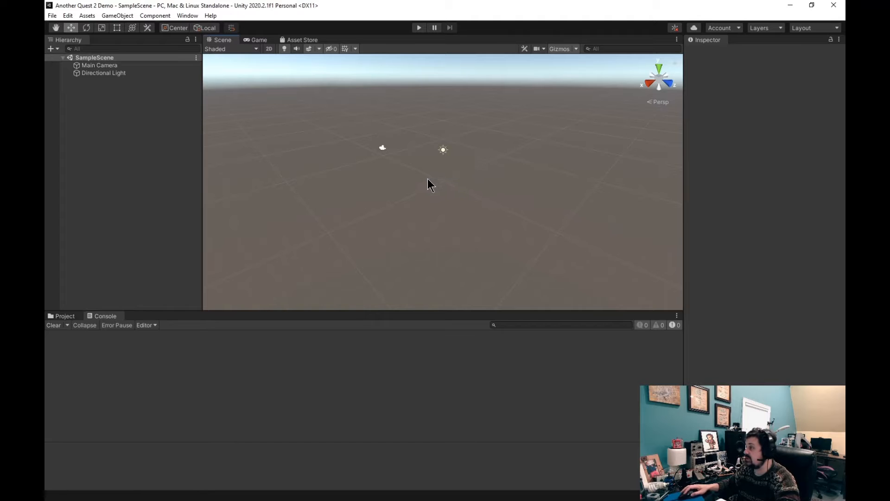
mouse_move(450, 183)
middle_mouse_down()
mouse_move(503, 145)
mouse_move(439, 181)
middle_mouse_up()
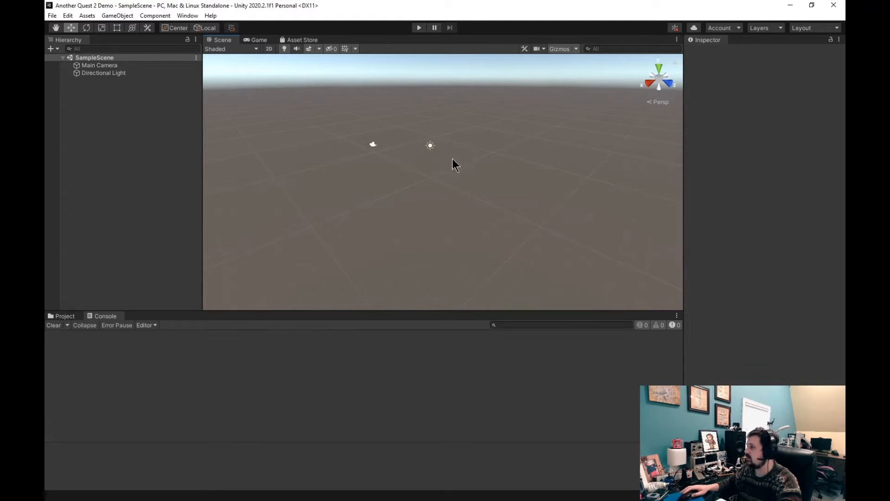
right_click_drag(452, 160, 421, 134)
scroll(483, 214, "up", 5)
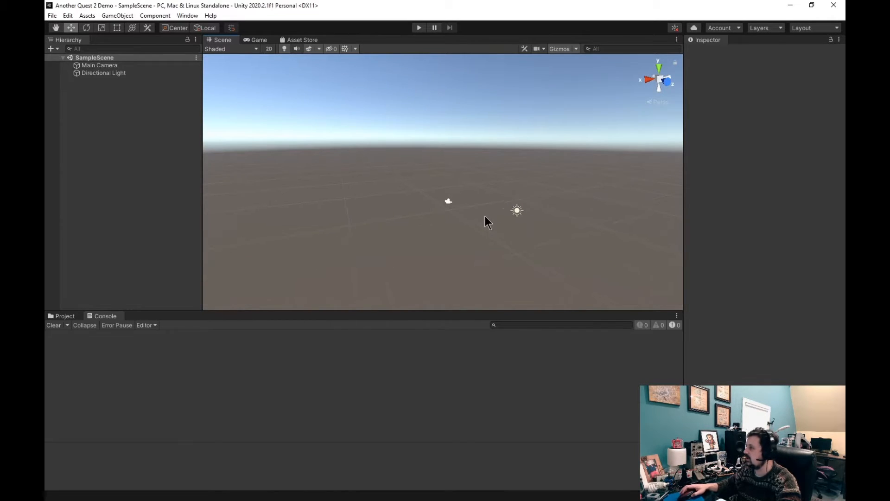
scroll(483, 213, "down", 4)
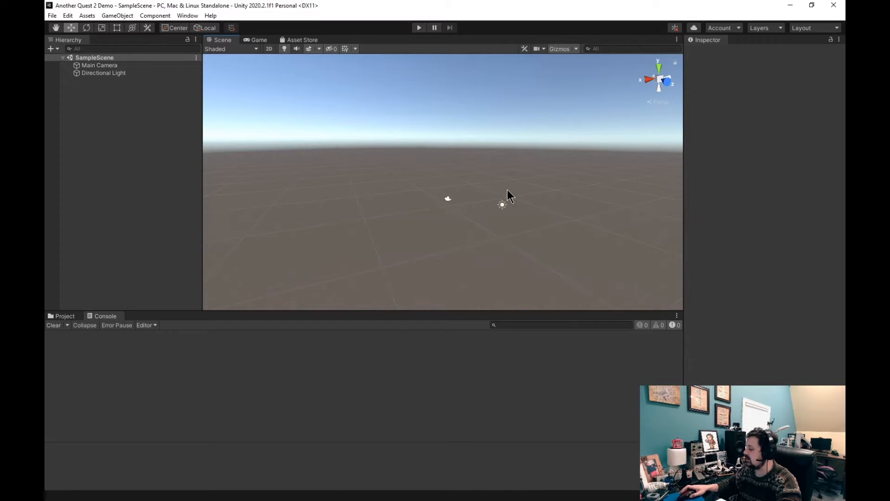
key("q")
left_click_drag(507, 190, 462, 219)
key("w")
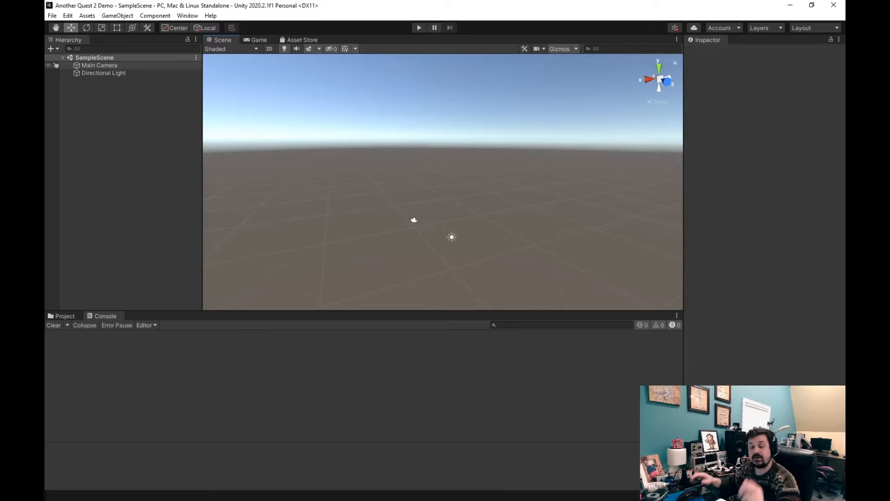
- Delete the Main Camera from SampleScene
left_click(114, 67)
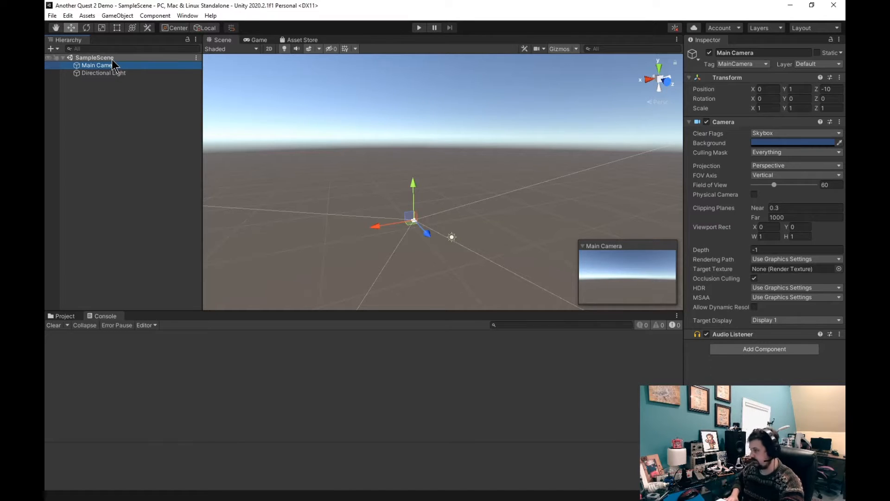
key("Delete")
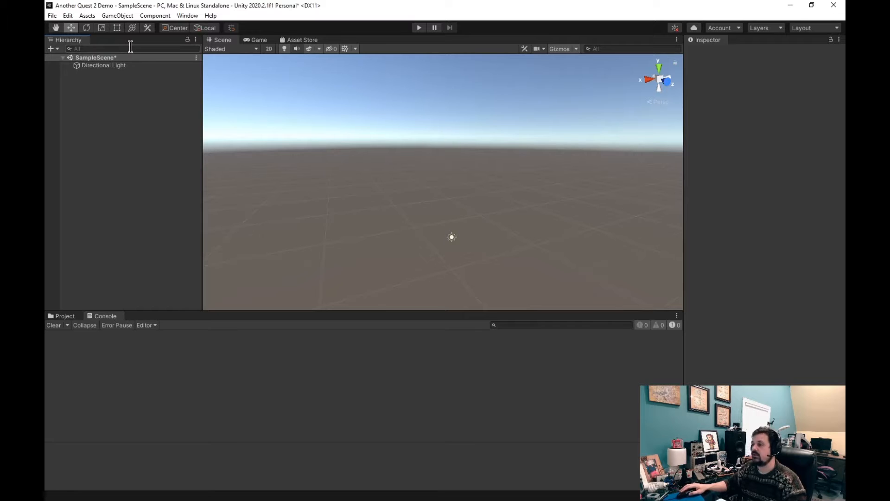
- In the build settings, select the Android platform and set its texture compression to ASTC
left_click(52, 16)
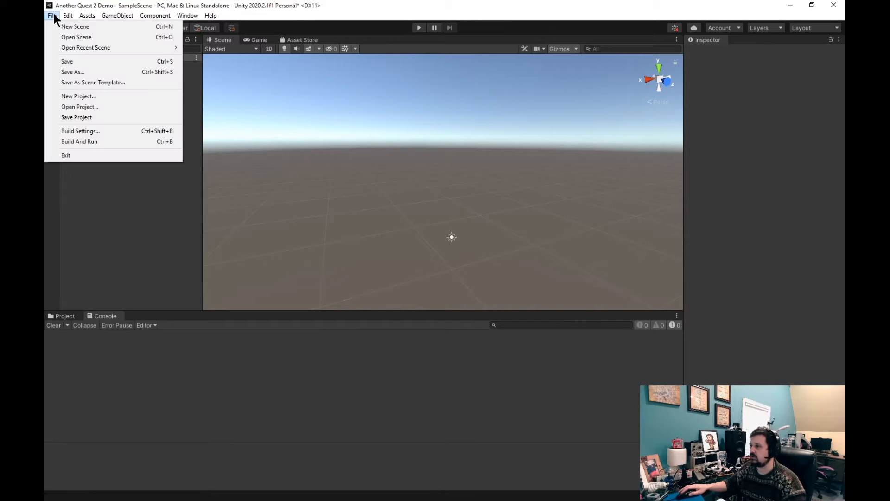
left_click(92, 132)
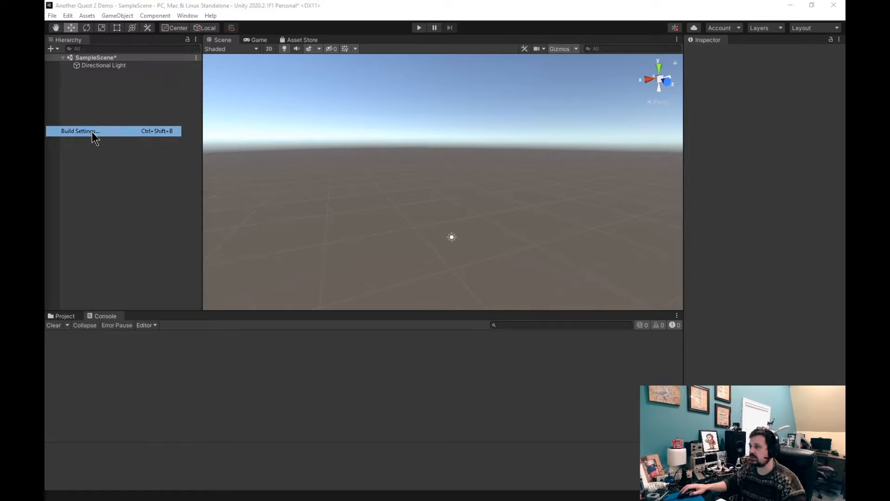
left_click_drag(46, 50, 307, 82)
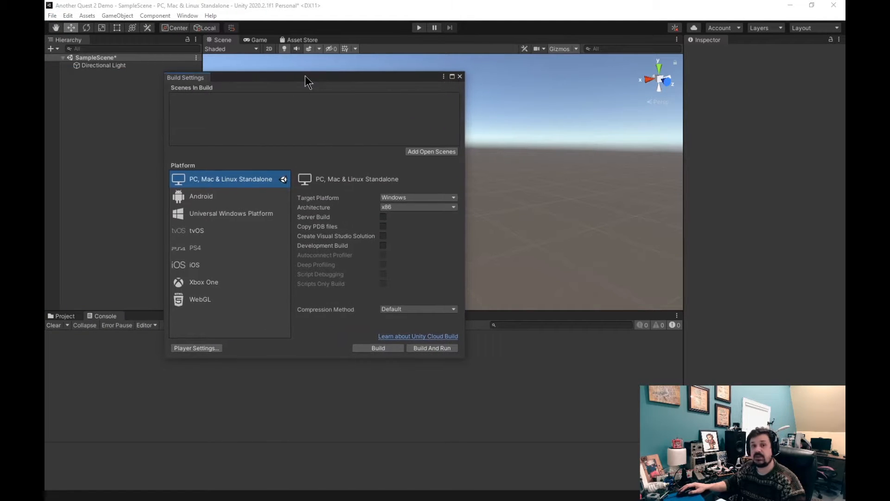
left_click(196, 197)
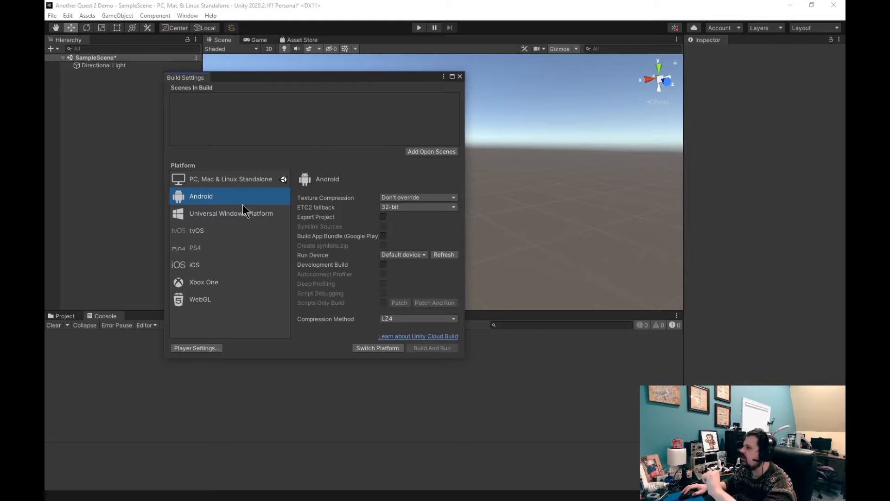
left_click(433, 198)
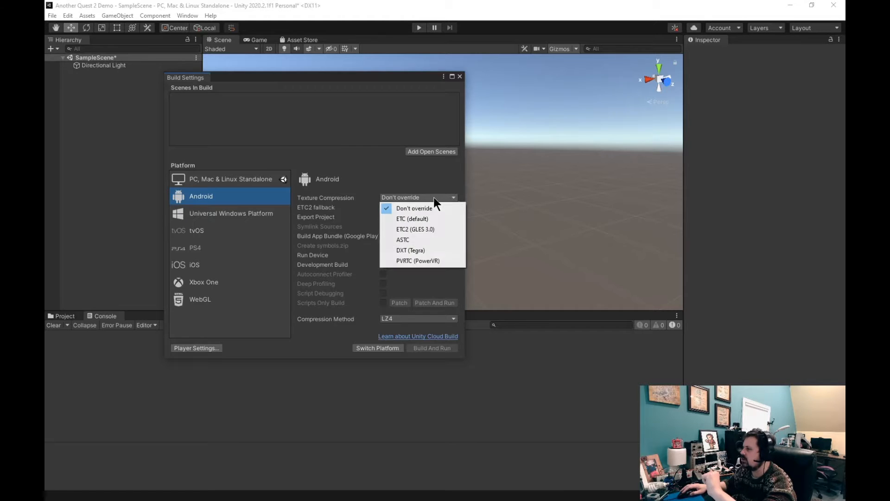
left_click(419, 239)
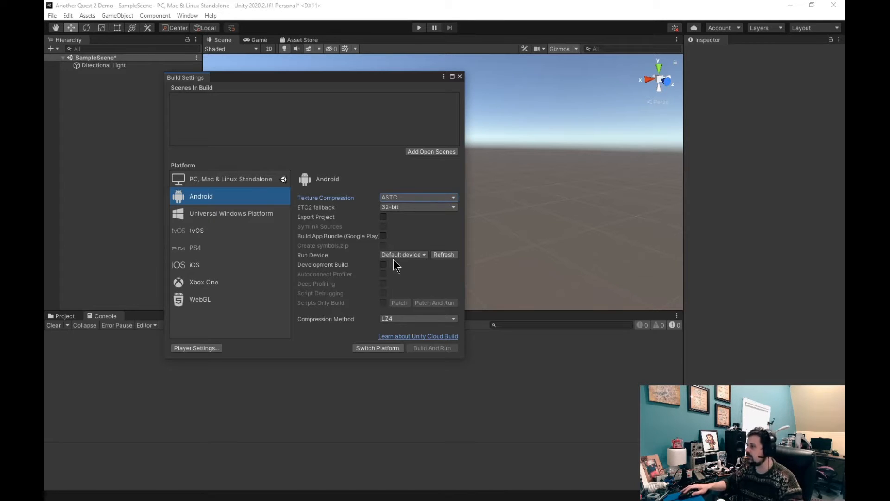
- Set the run device to the connected Oculus Quest 2 and switch the project's platform to Android
left_click(416, 255)
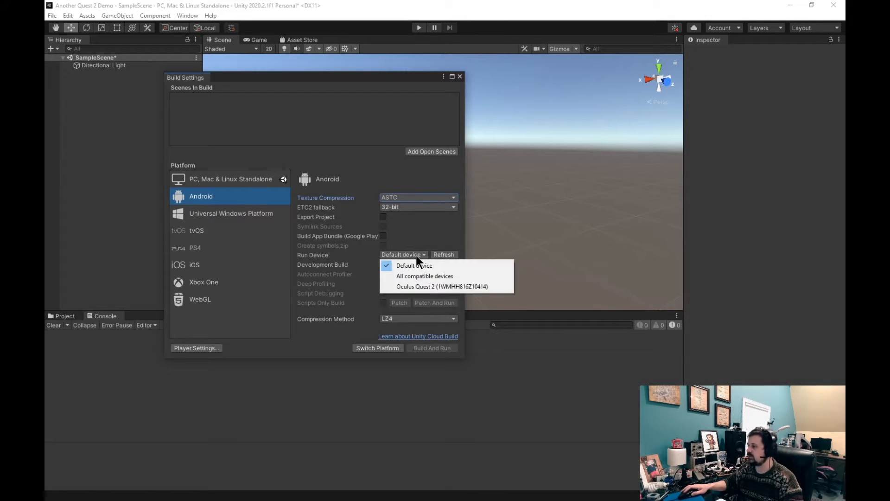
left_click(437, 286)
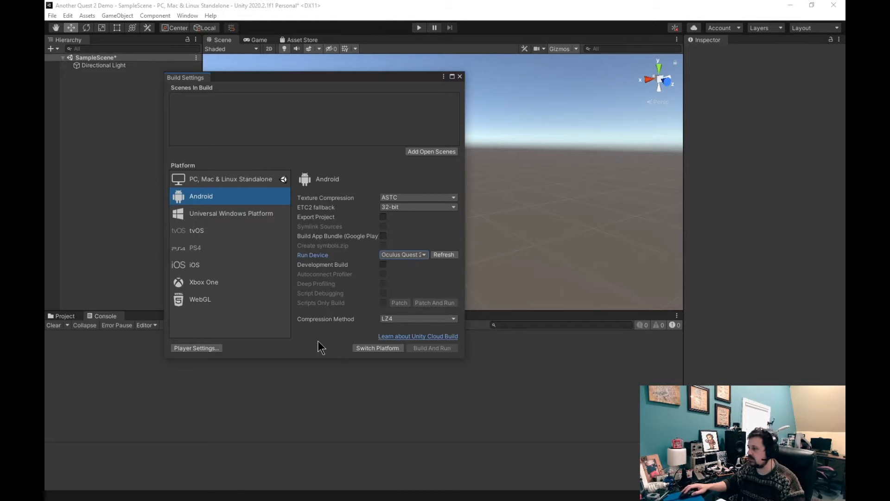
left_click(365, 347)
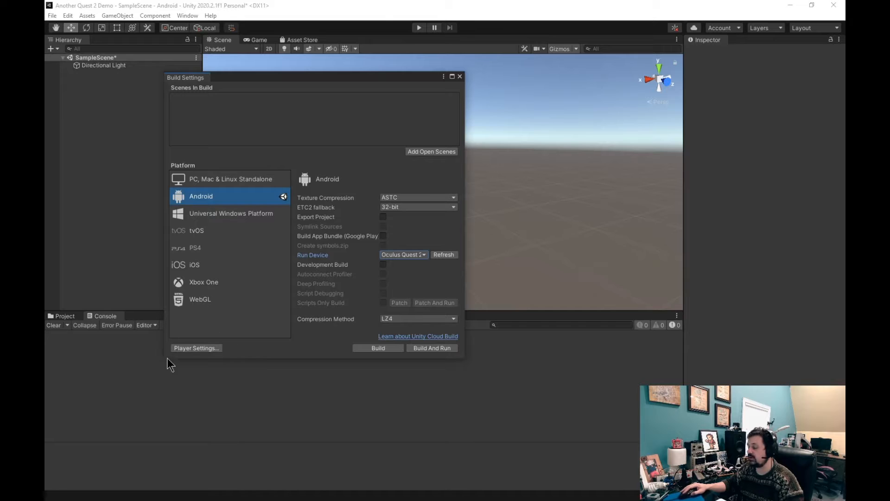
- Remove Vulkan from the Graphics APIs list in the Android player settings
left_click(196, 350)
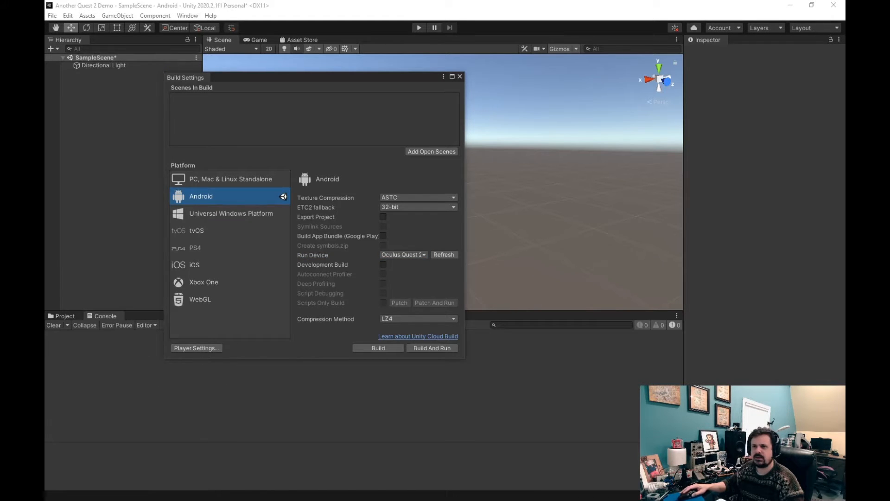
left_click_drag(45, 48, 375, 43)
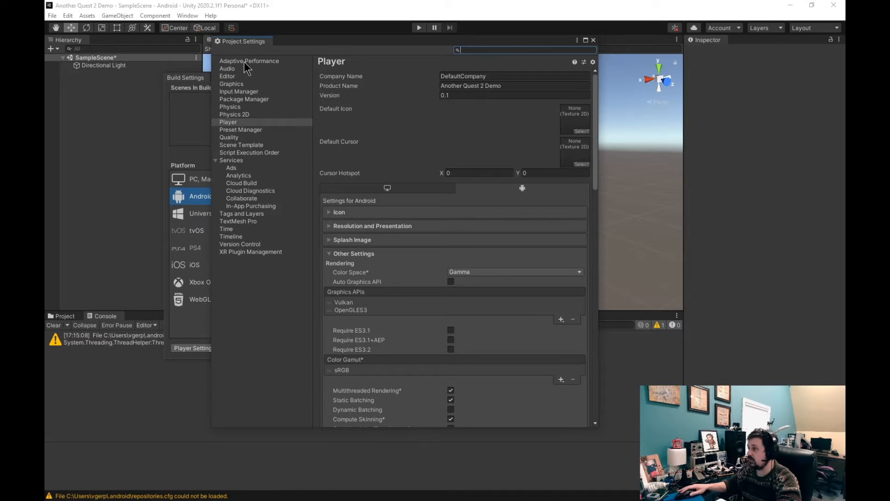
left_click(234, 124)
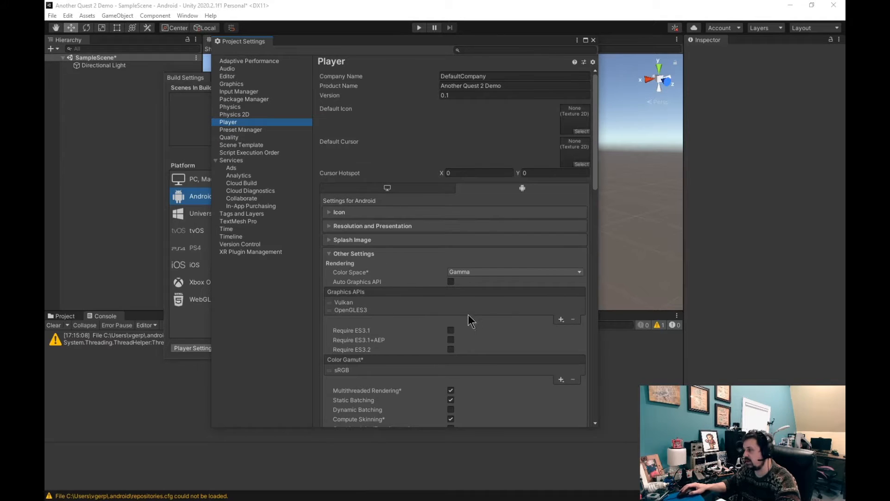
left_click(343, 302)
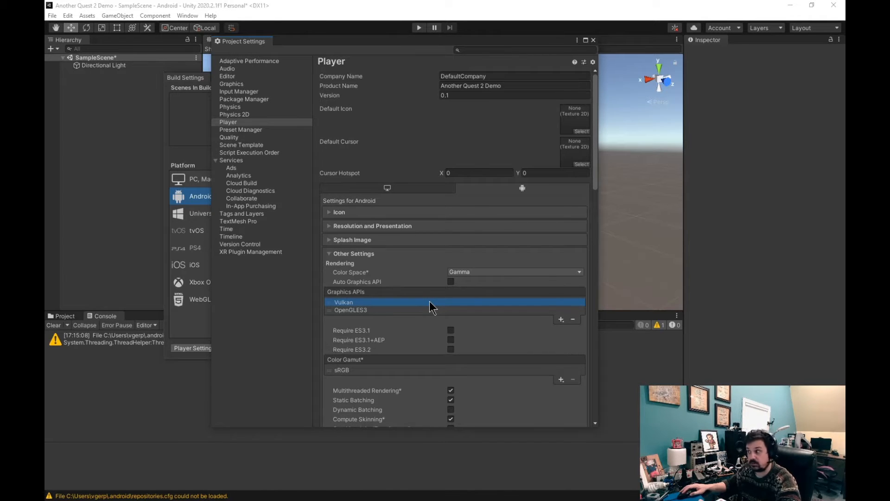
left_click(574, 319)
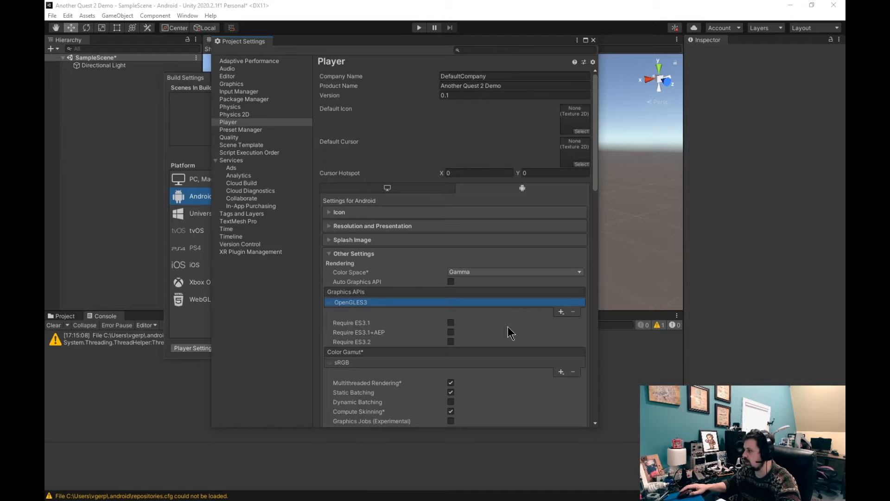
- Set the Android minimum API level to Android 6.0 'Marshmallow' (API level 23) in the player settings
scroll(508, 326, "down", 5)
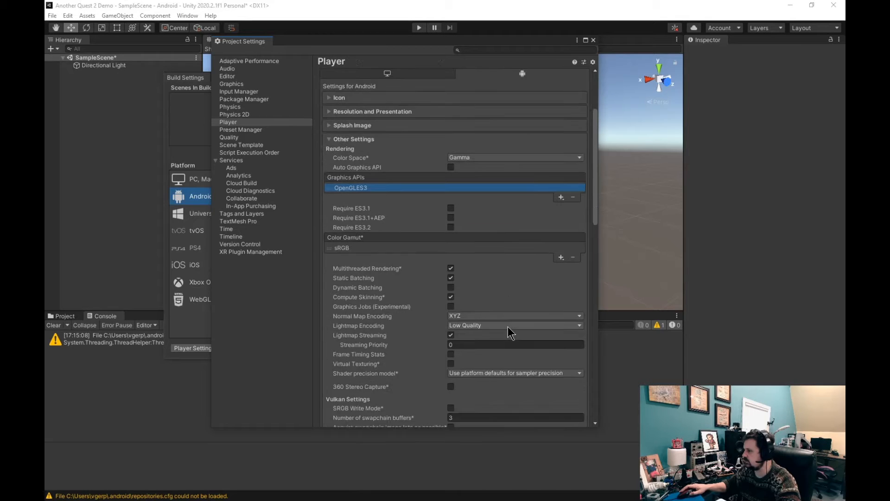
scroll(507, 327, "down", 4)
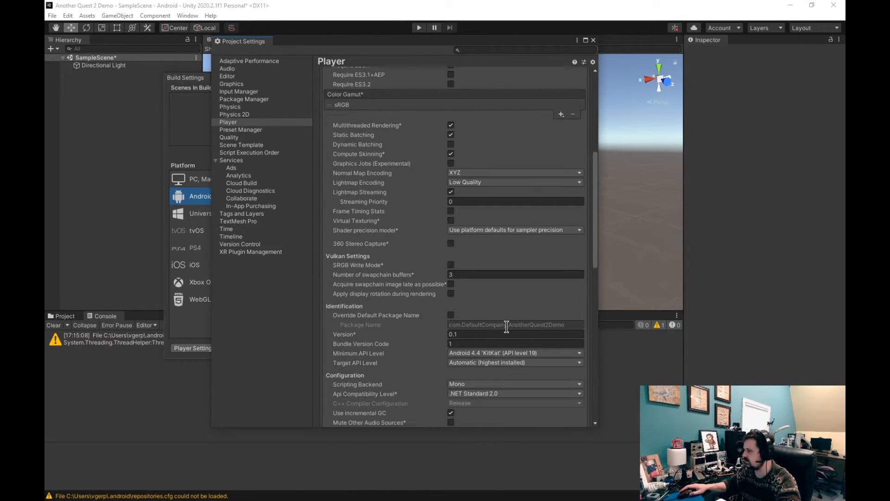
scroll(507, 327, "down", 1)
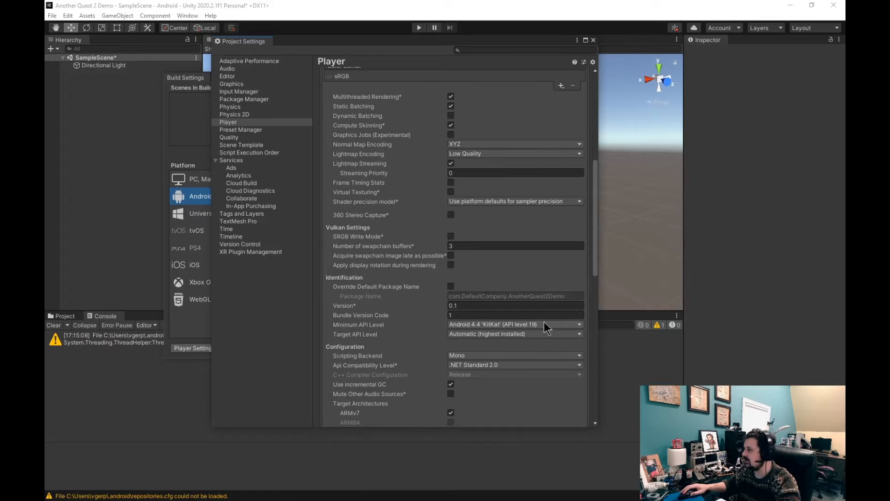
left_click(563, 324)
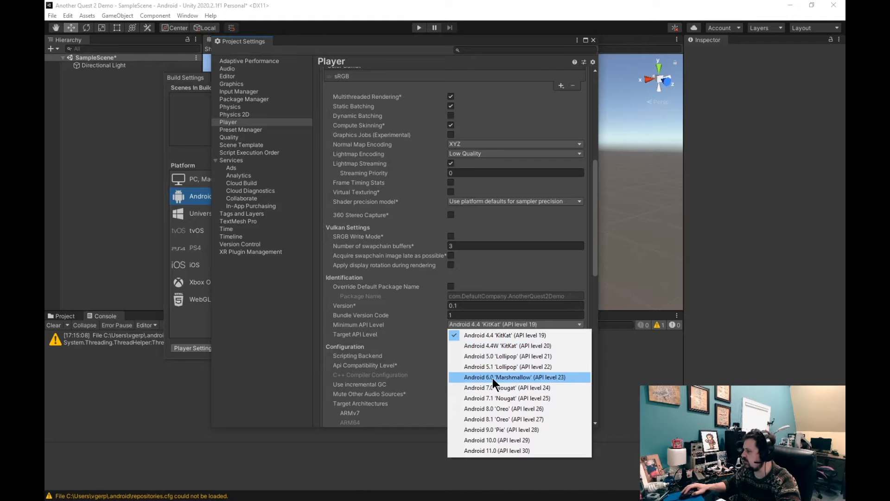
left_click(538, 377)
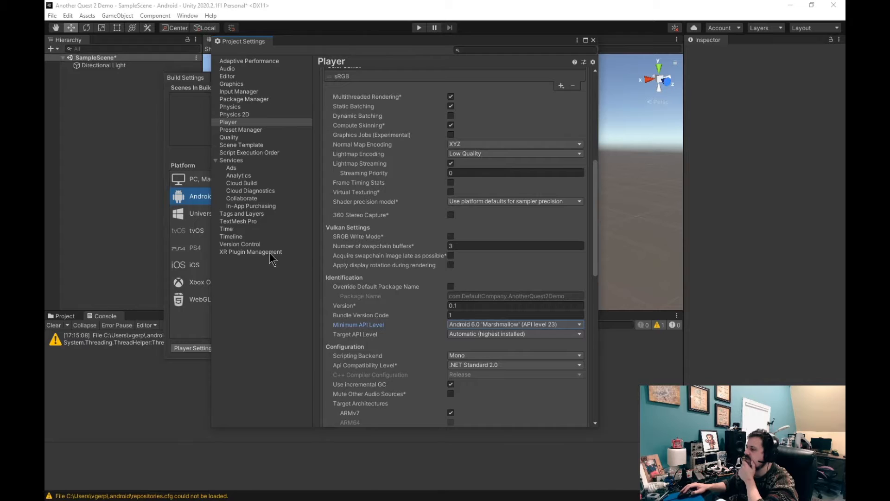
- Install XR Plugin Management, enable the Oculus plug-in provider for Android, and close the project and build settings
left_click(245, 253)
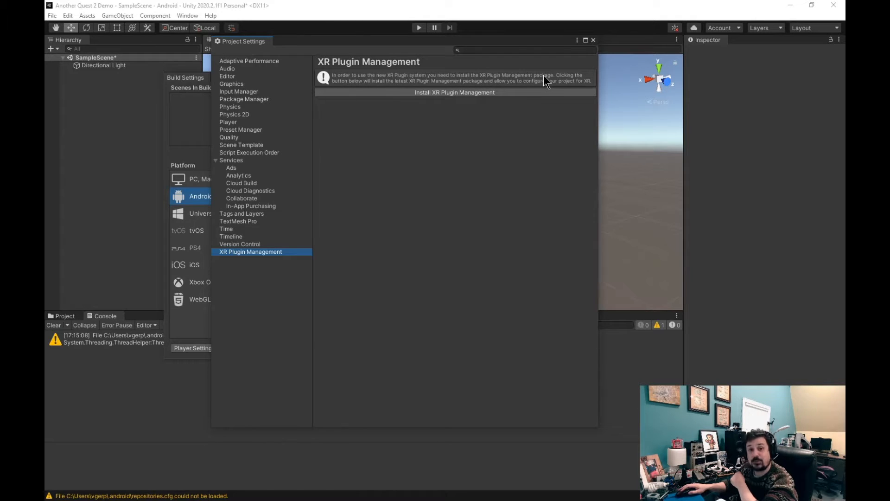
left_click(457, 92)
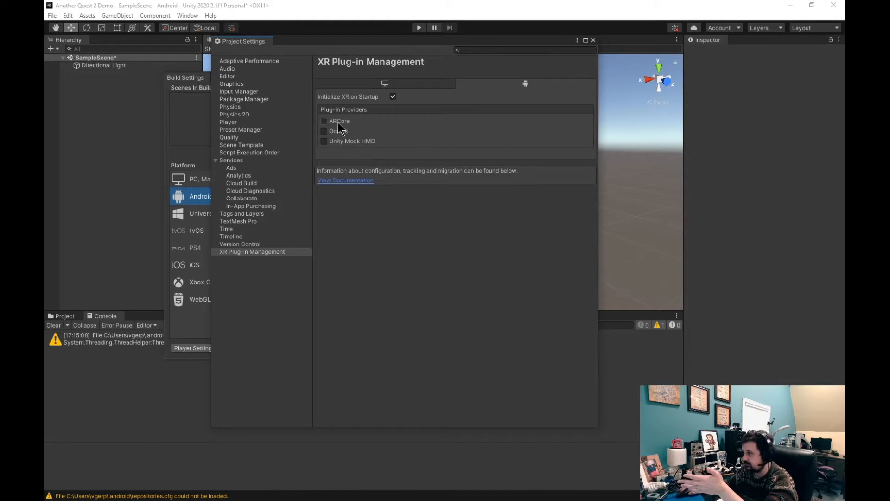
left_click(324, 132)
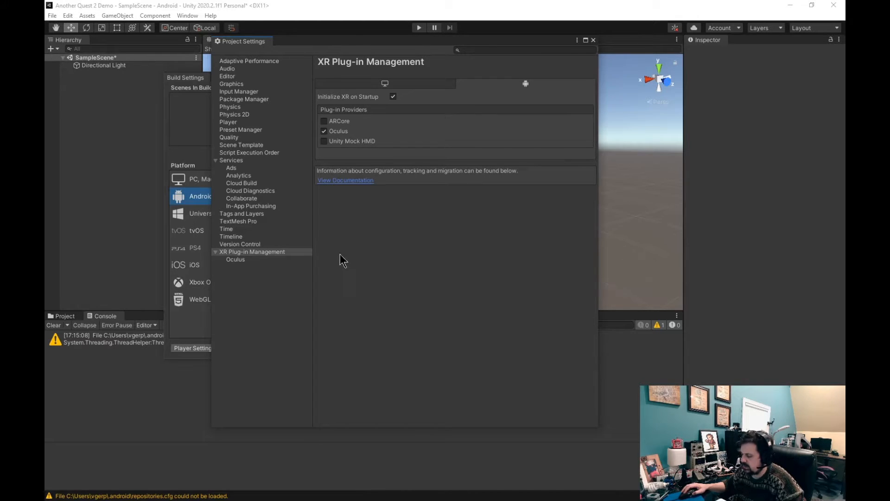
left_click(593, 40)
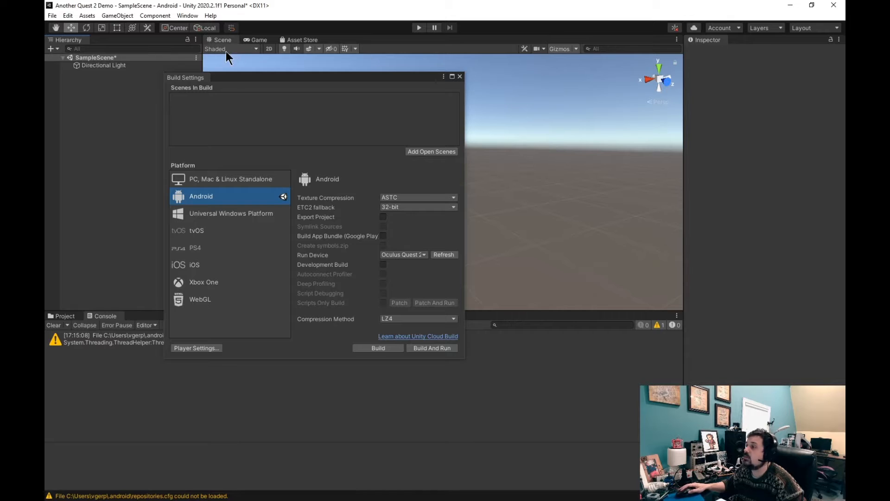
left_click(460, 77)
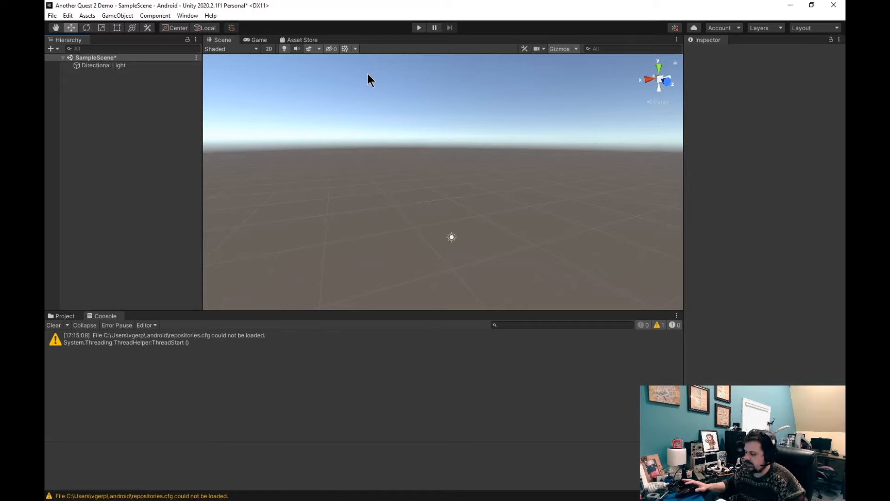
- Search the Package Manager for "oculus xr" and update the Oculus XR Plugin to version 1.7.0
left_click(179, 15)
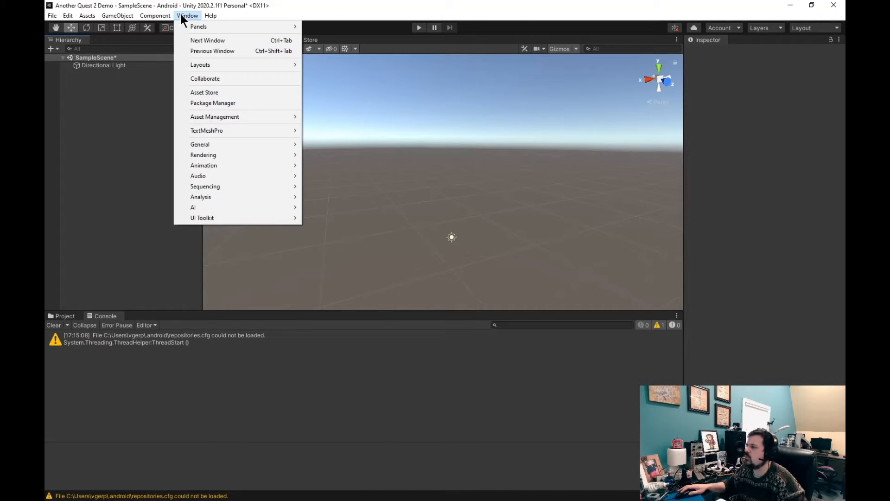
left_click(213, 103)
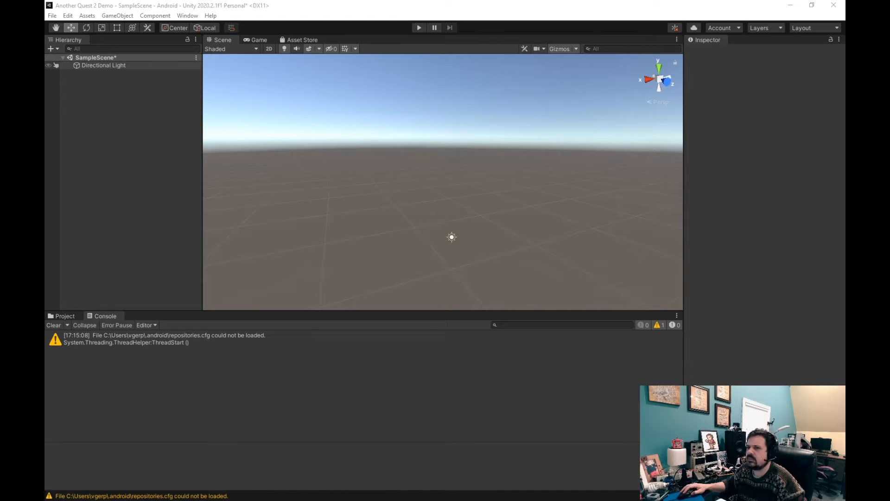
left_click_drag(44, 102, 362, 102)
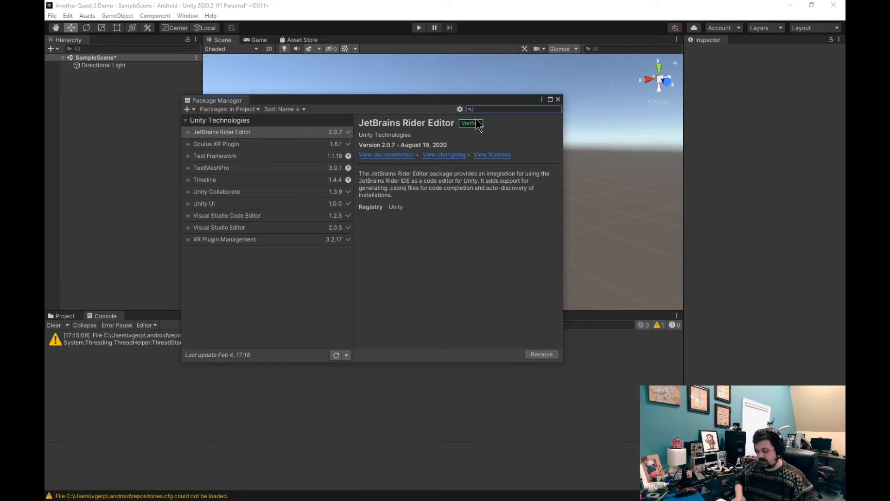
type("oculus xr")
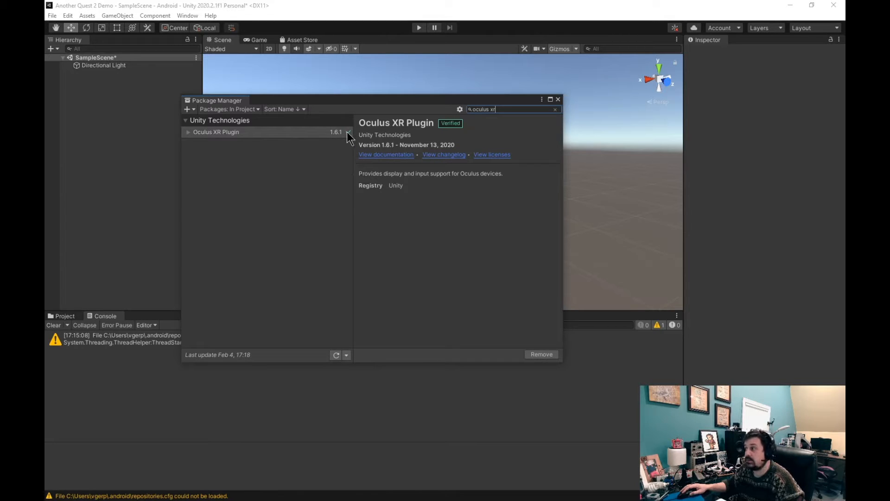
left_click(187, 133)
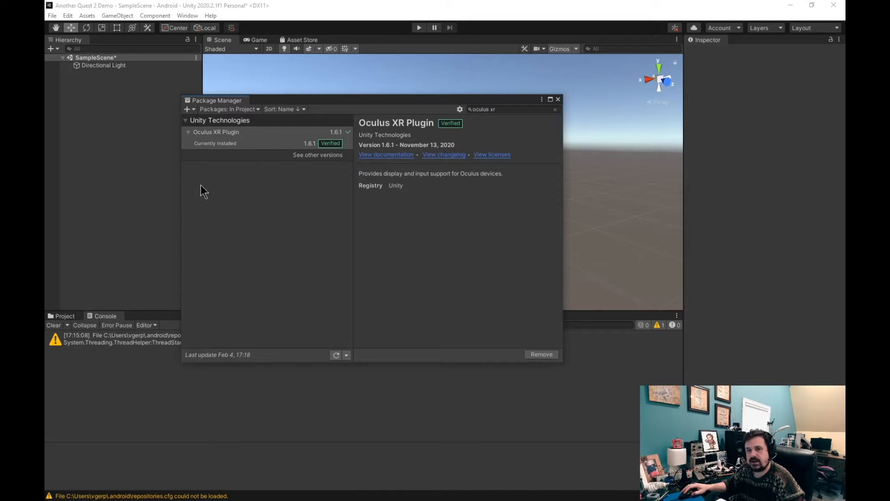
left_click(300, 155)
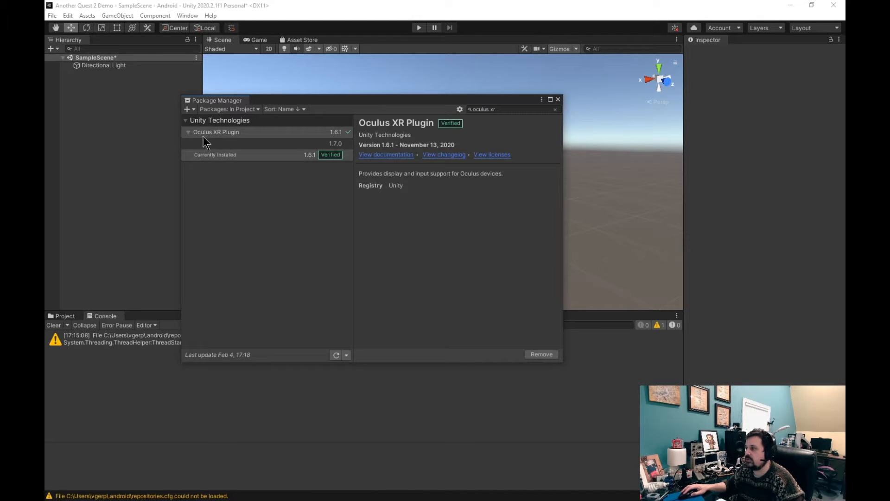
left_click(341, 144)
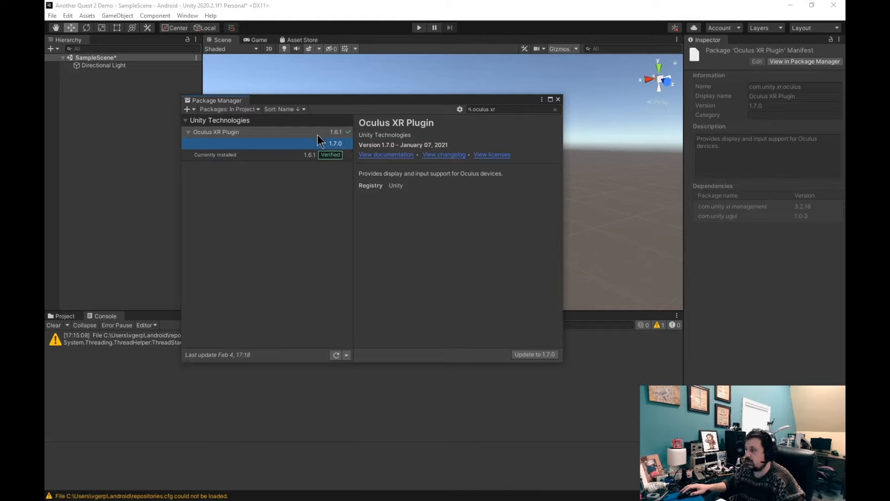
left_click(532, 355)
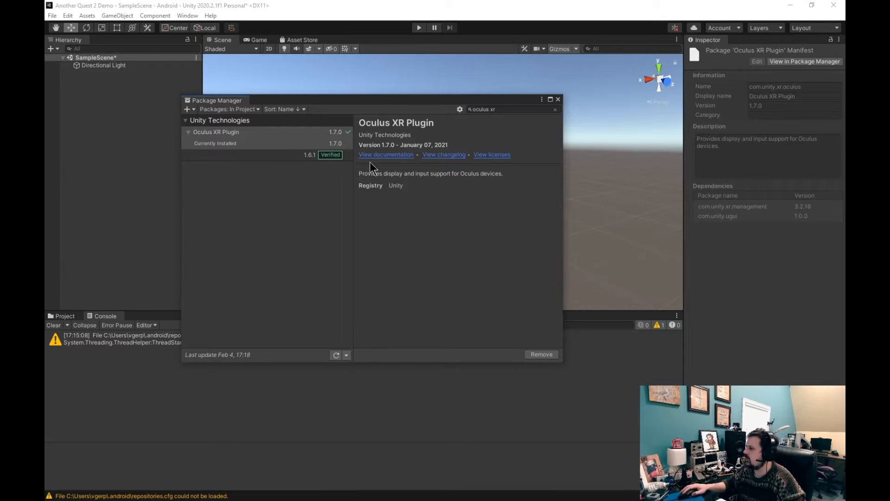
left_click(558, 100)
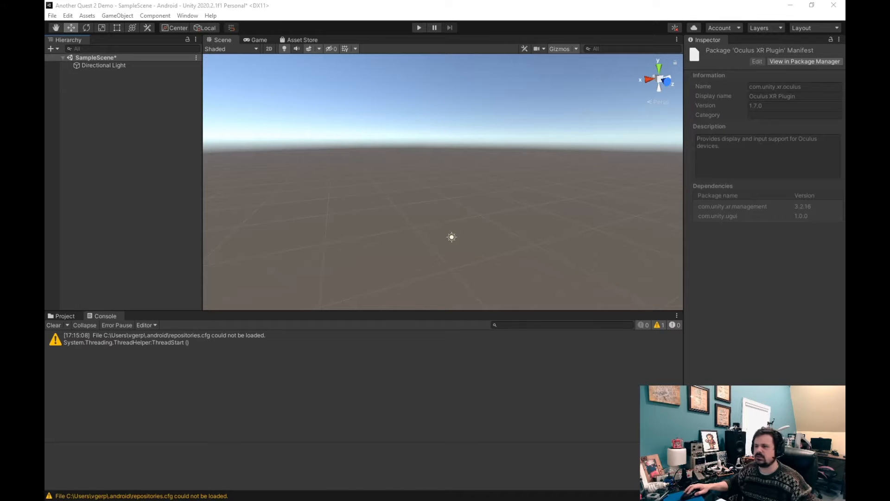
- Switch to the browser and open the Oculus Integration asset page from the Oculus developer site's Unity getting-started page
left_click_drag(46, 250, 573, 1)
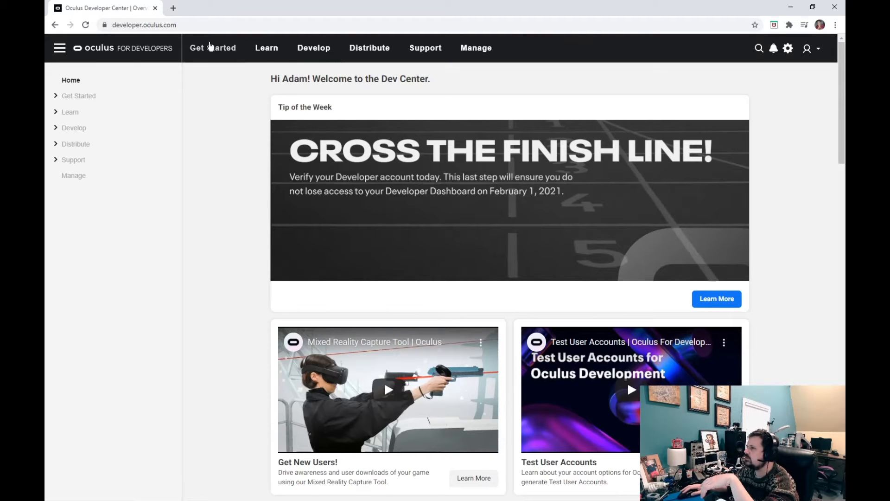
left_click(214, 49)
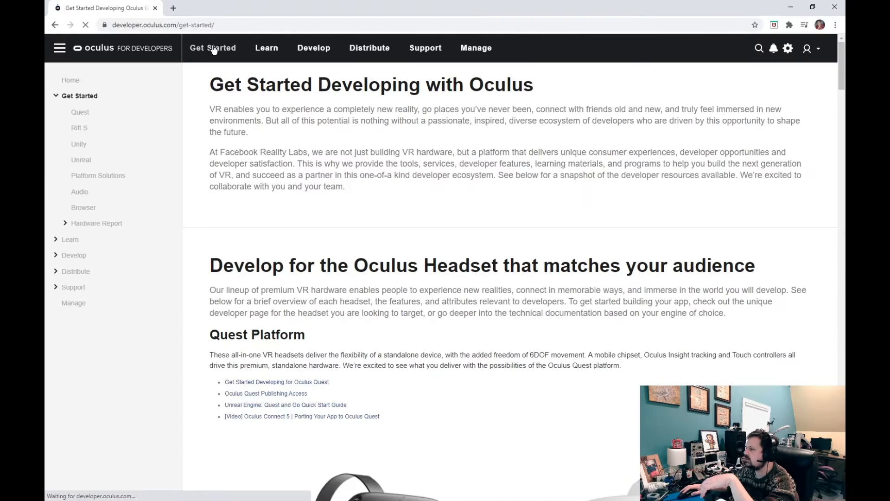
left_click(77, 146)
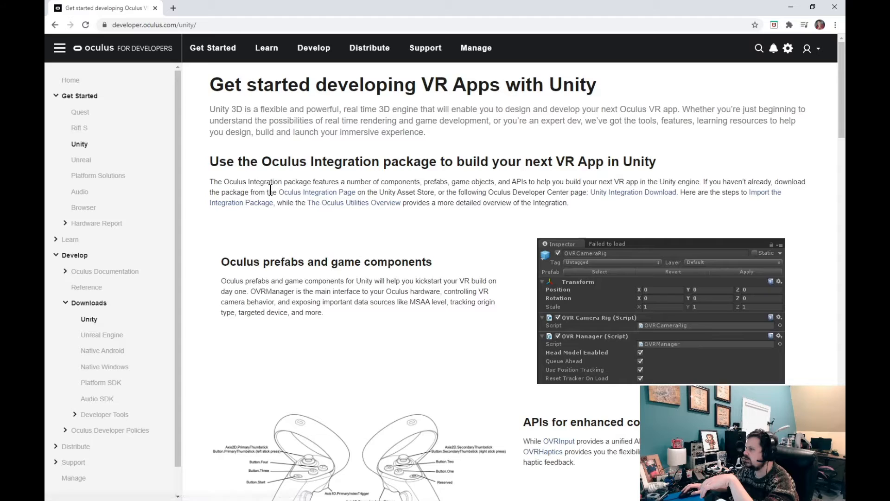
left_click_drag(259, 192, 363, 192)
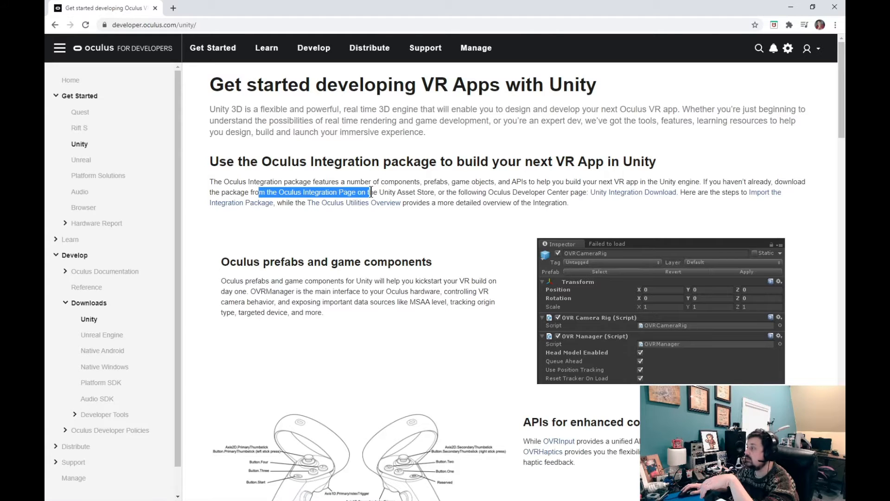
left_click(370, 192)
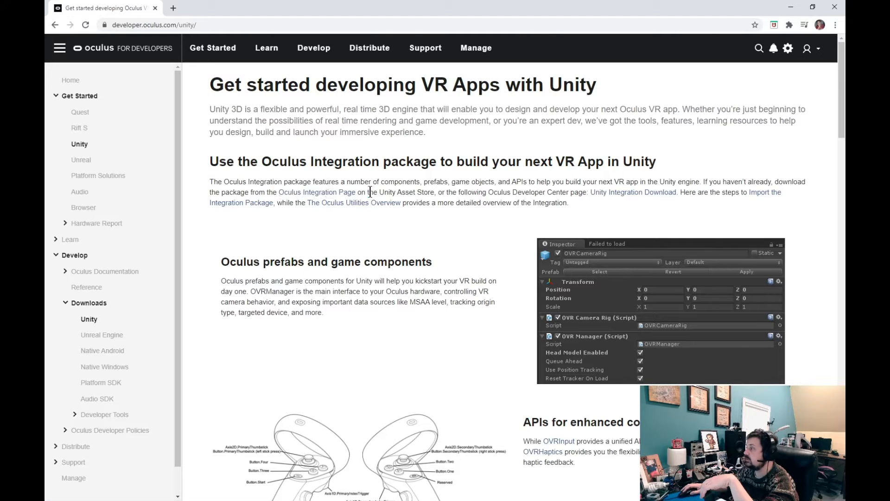
left_click(301, 193)
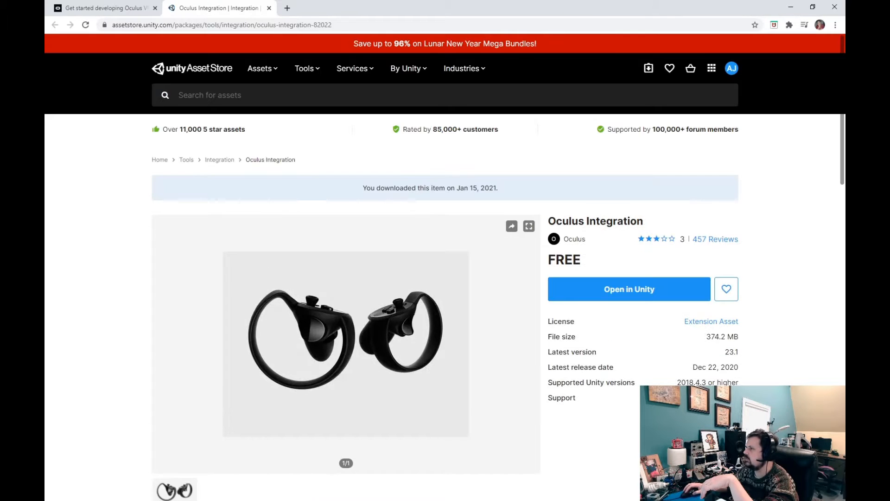
- Check the latest version of the Oculus Integration asset and open the asset in the Unity Editor
scroll(613, 420, "down", 1)
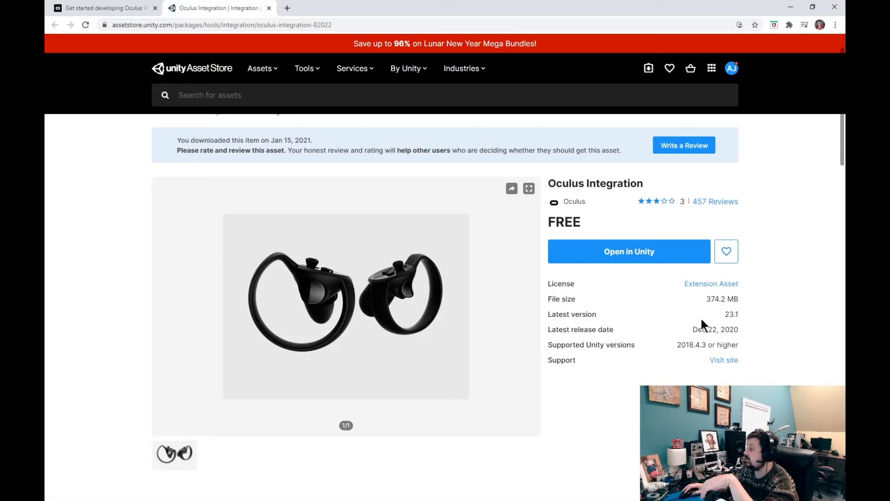
left_click_drag(548, 314, 741, 318)
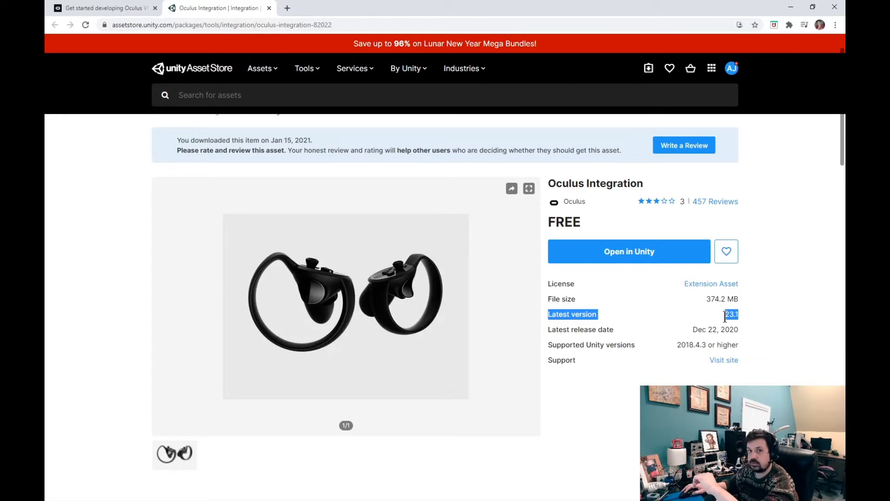
left_click(624, 304)
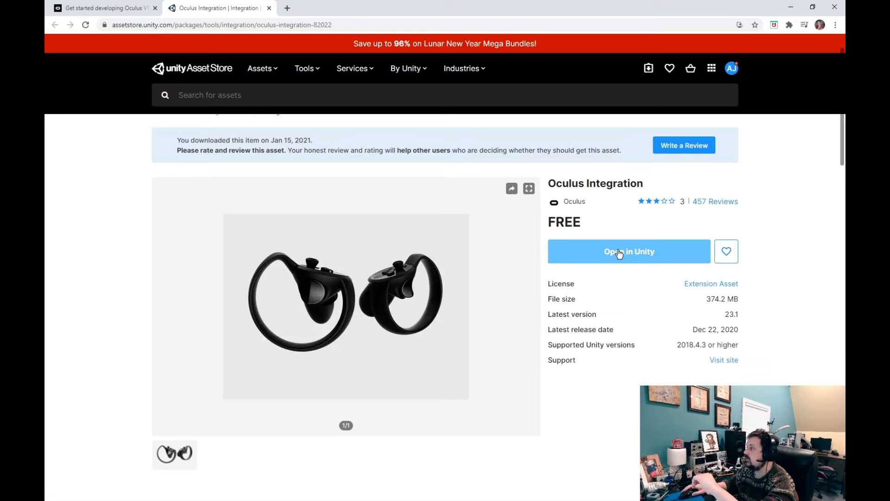
left_click(647, 256)
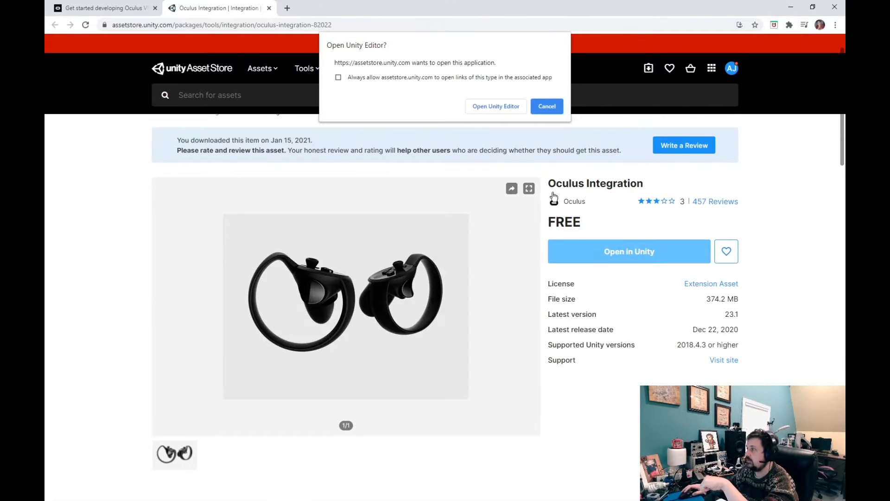
left_click(498, 106)
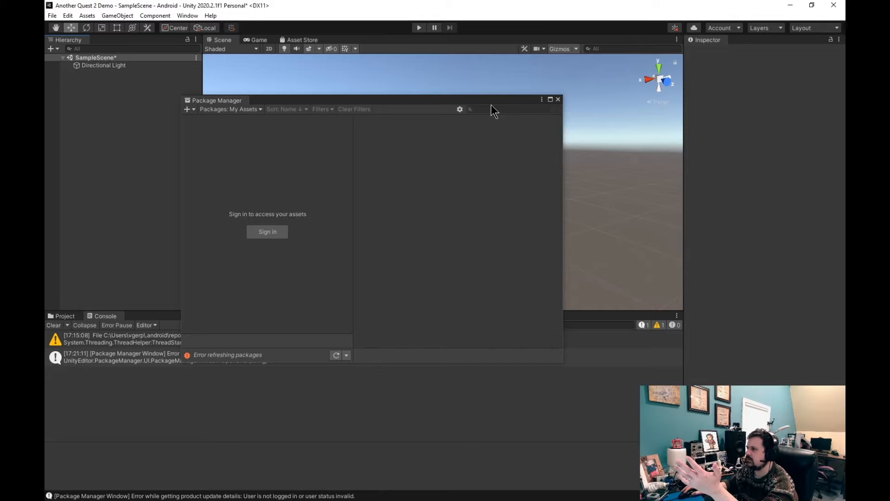
- Sign in to the Unity ID, load the remaining purchased assets and expand Oculus Integration in the package list
left_click(262, 238)
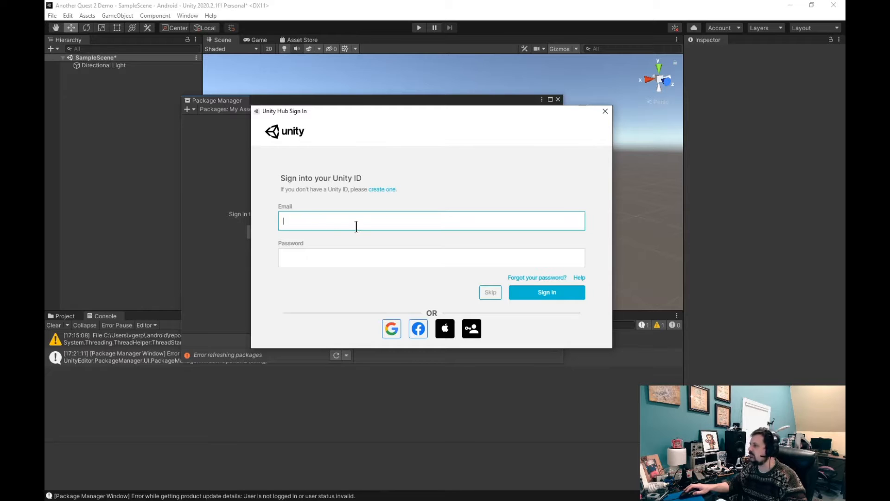
left_click_drag(423, 112, 0, 91)
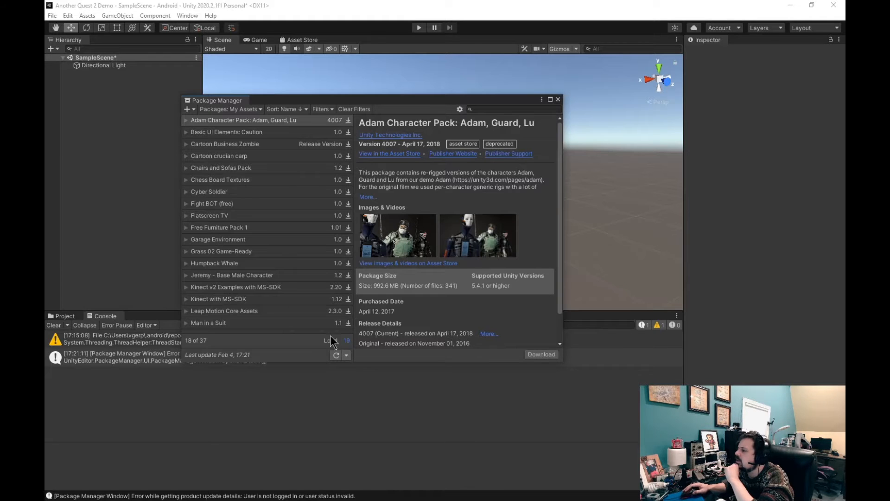
left_click(346, 341)
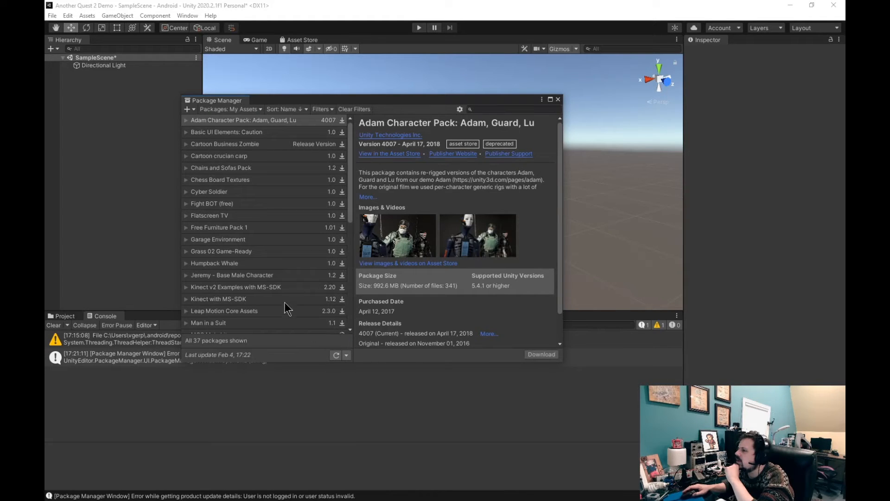
scroll(284, 301, "down", 5)
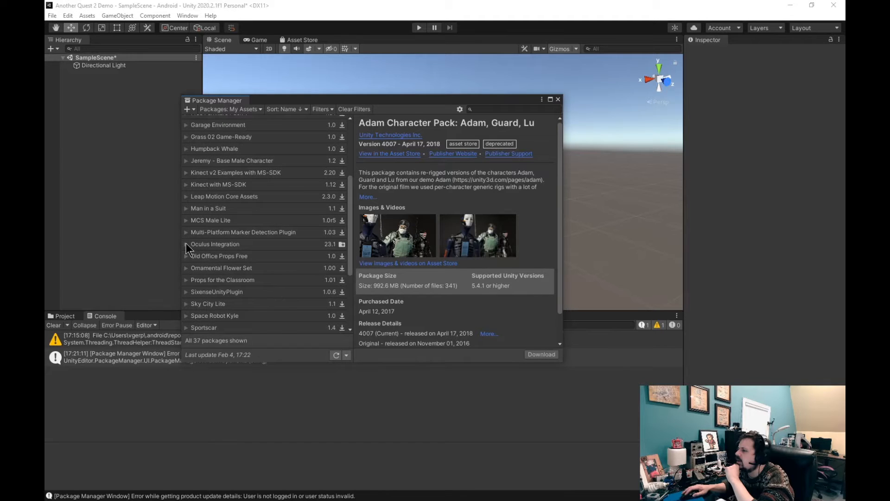
left_click(185, 244)
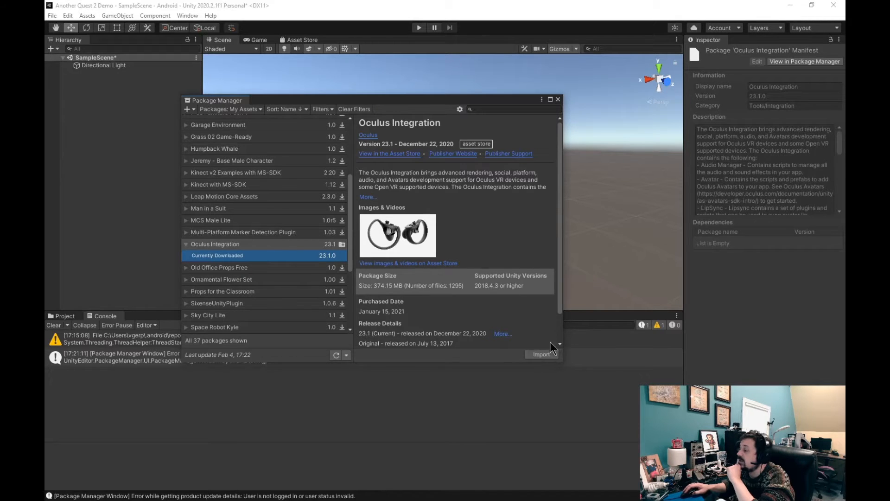
- Import the full Oculus Integration 23.1 package into the project
left_click(549, 354)
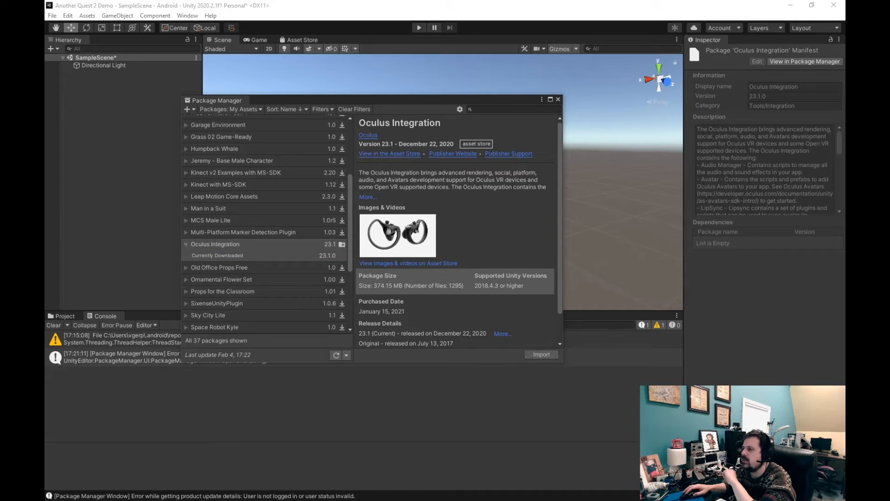
left_click_drag(46, 105, 203, 19)
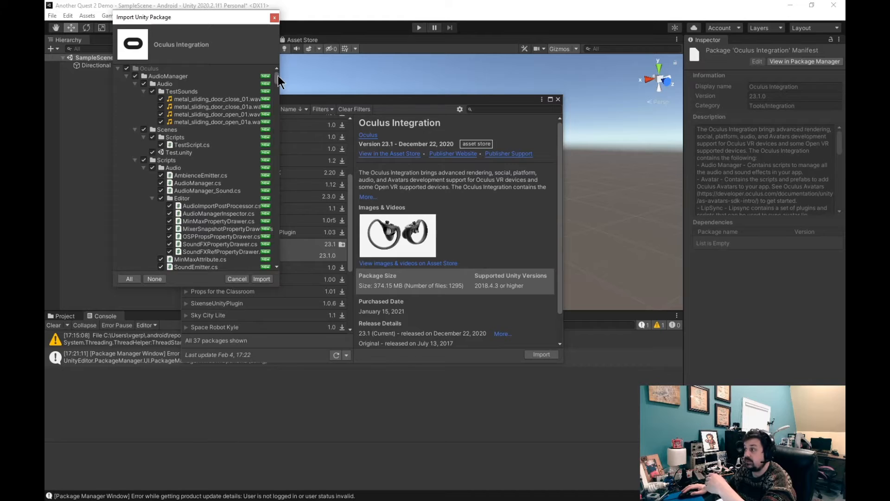
left_click_drag(278, 76, 271, 53)
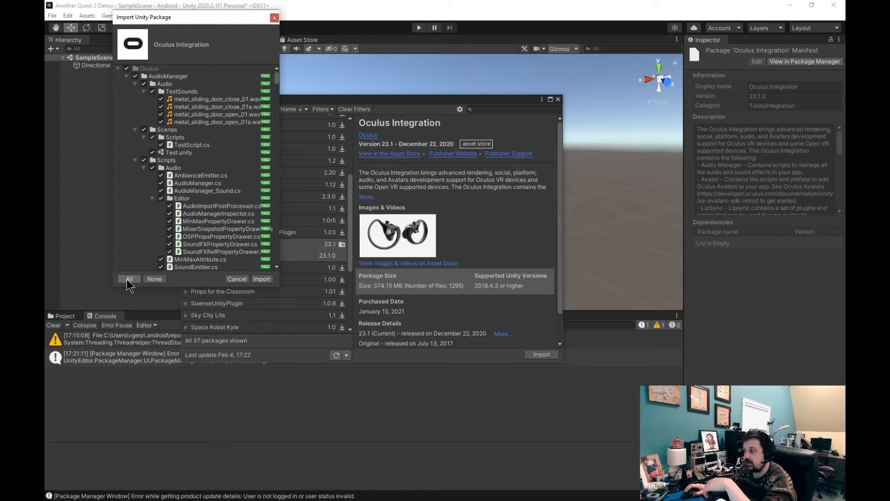
left_click(261, 280)
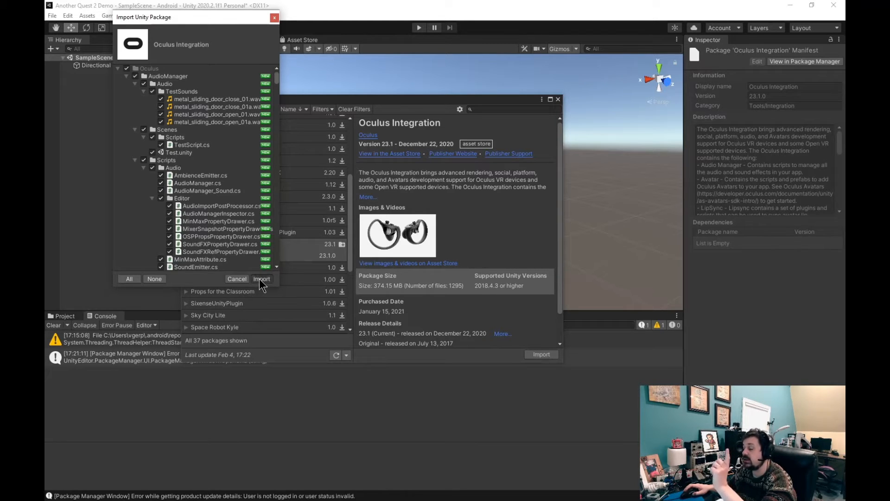
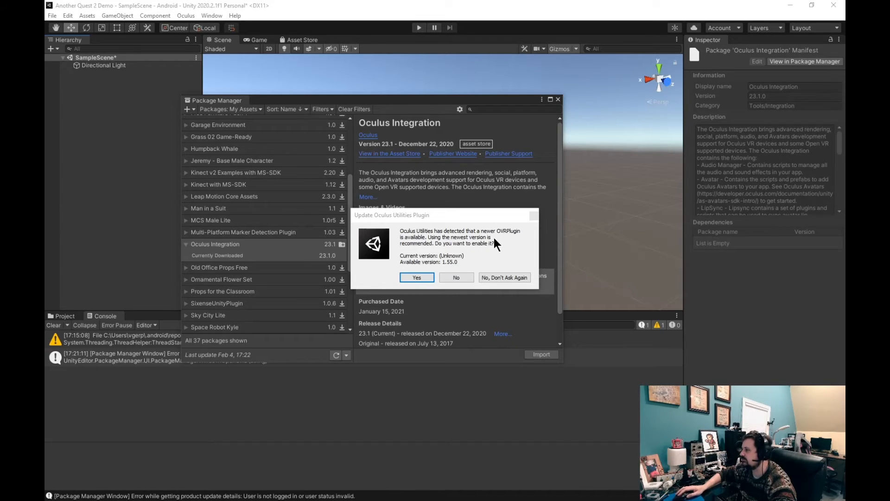
- Update OVRPlugin to 1.55.0 and upgrade the spatializer plugins, saving SampleScene and restarting the editor to complete the updates
left_click(416, 277)
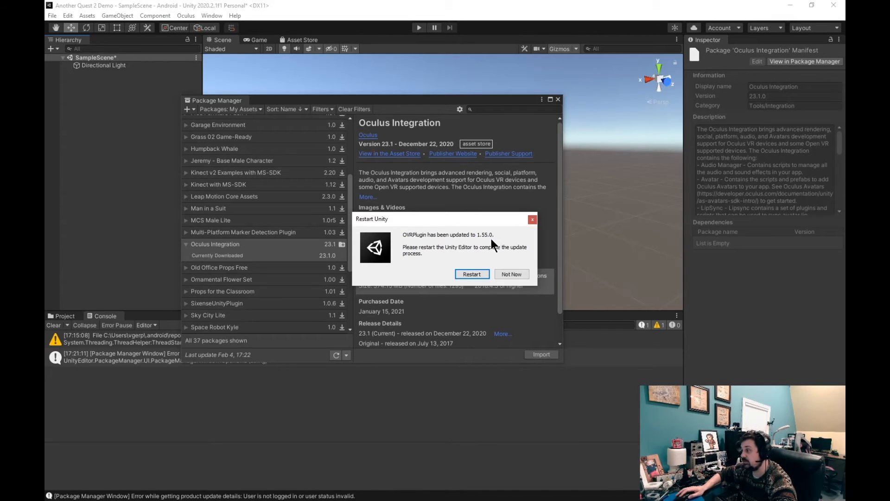
left_click(474, 273)
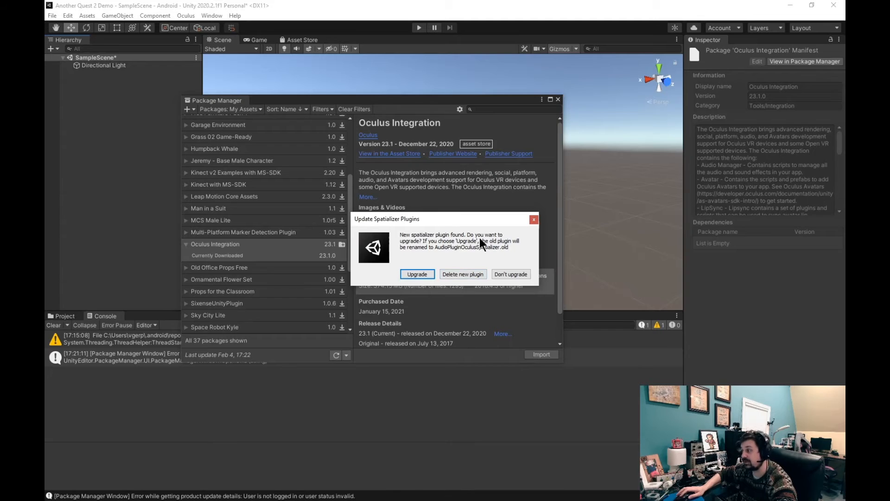
left_click(418, 275)
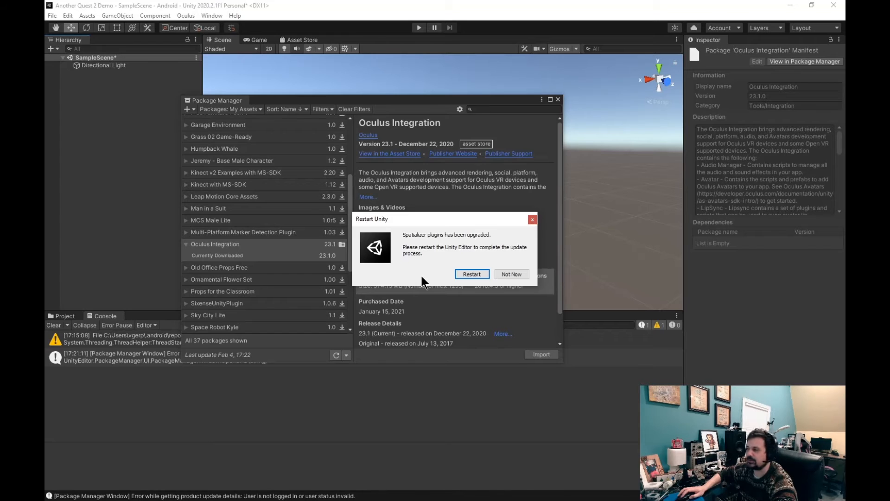
left_click(472, 274)
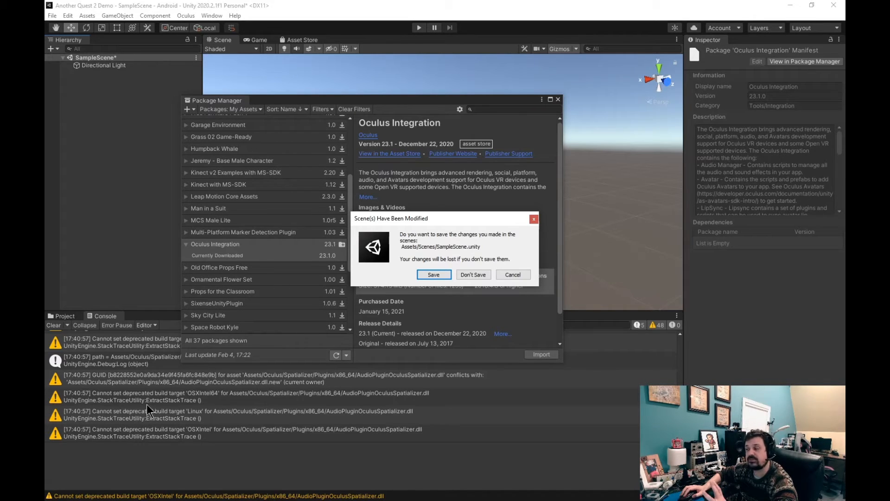
left_click(429, 274)
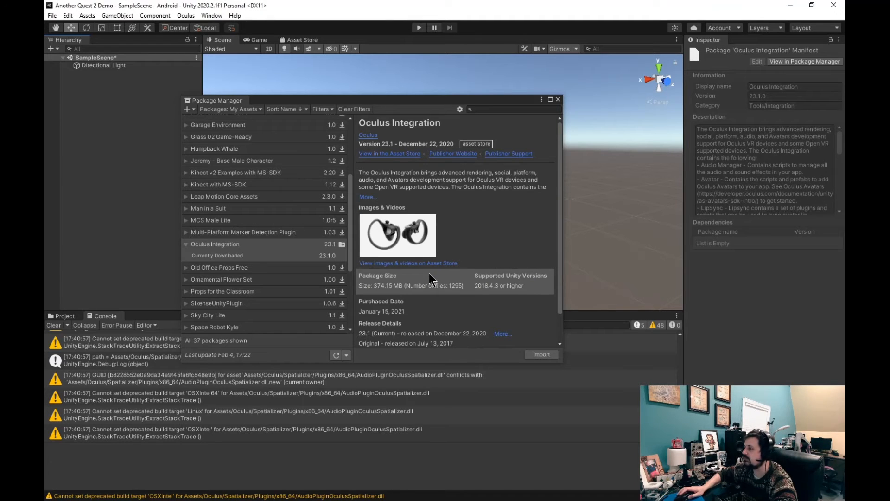
left_click(419, 264)
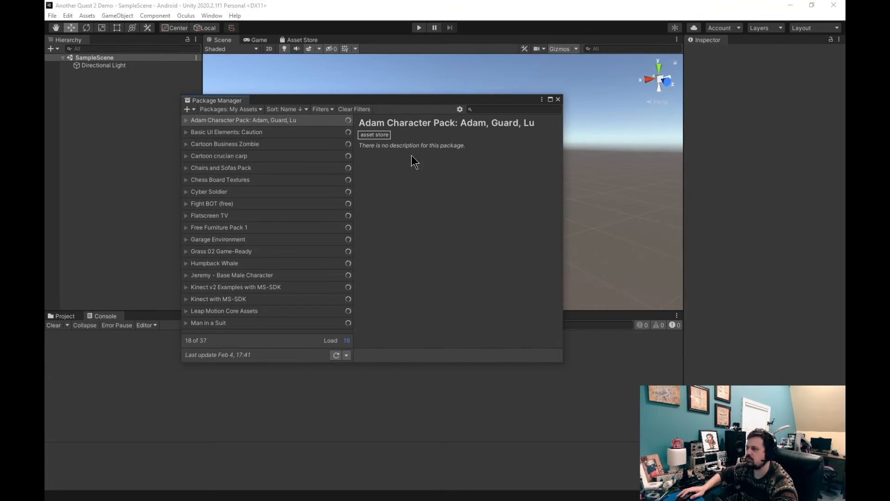
- Close the Package Manager, check the imported Oculus folder in Assets and reorder the Project window to sit after the Console
left_click(559, 99)
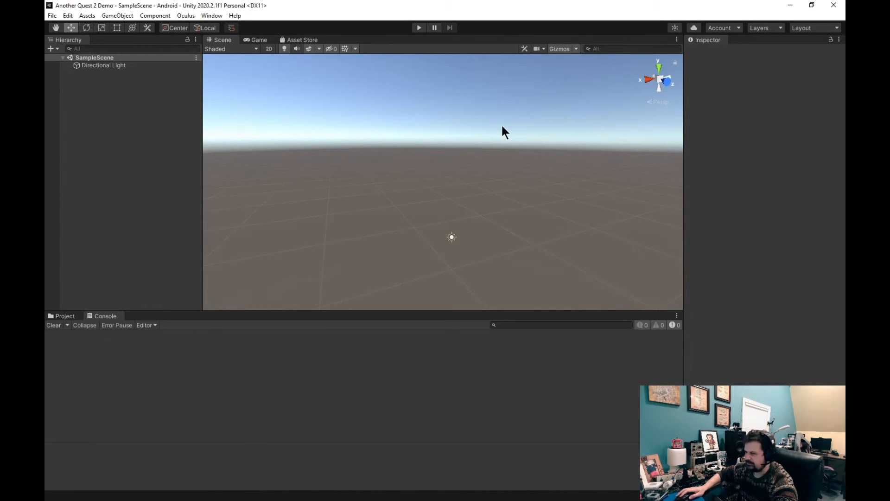
left_click(64, 316)
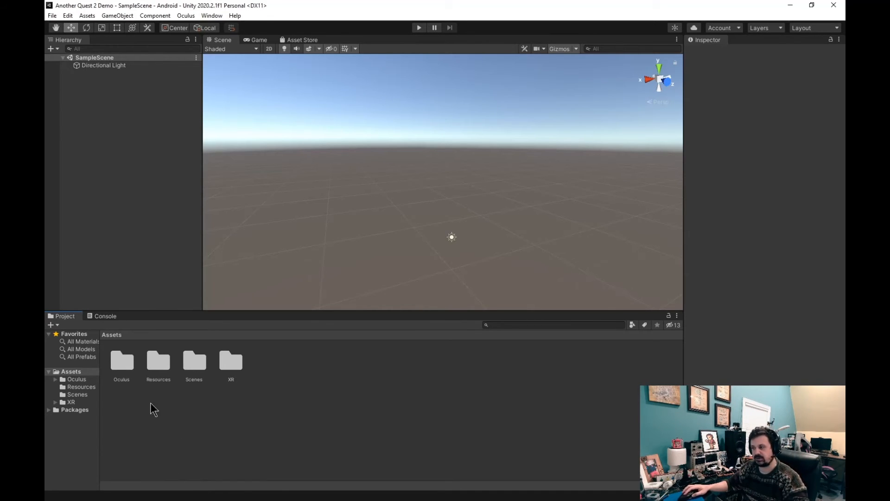
double_click(125, 361)
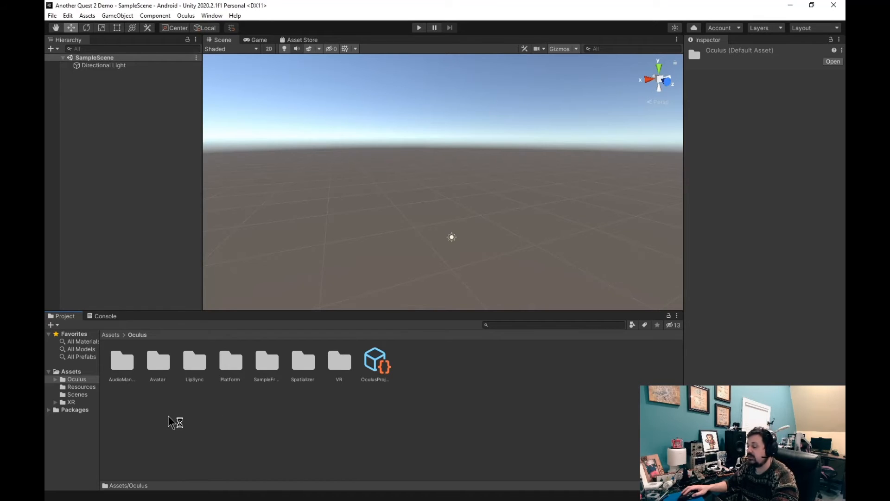
left_click(69, 372)
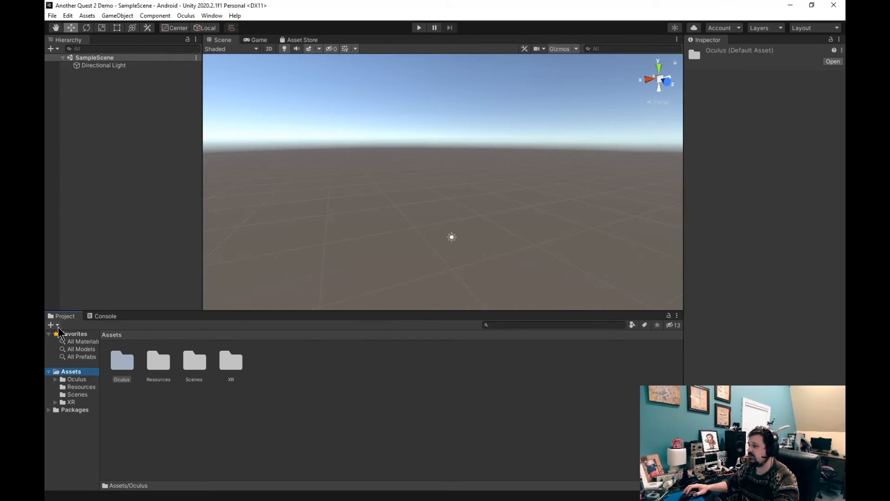
mouse_move(62, 315)
left_mouse_down()
mouse_move(309, 208)
mouse_move(642, 194)
mouse_move(368, 312)
mouse_move(56, 328)
left_mouse_up()
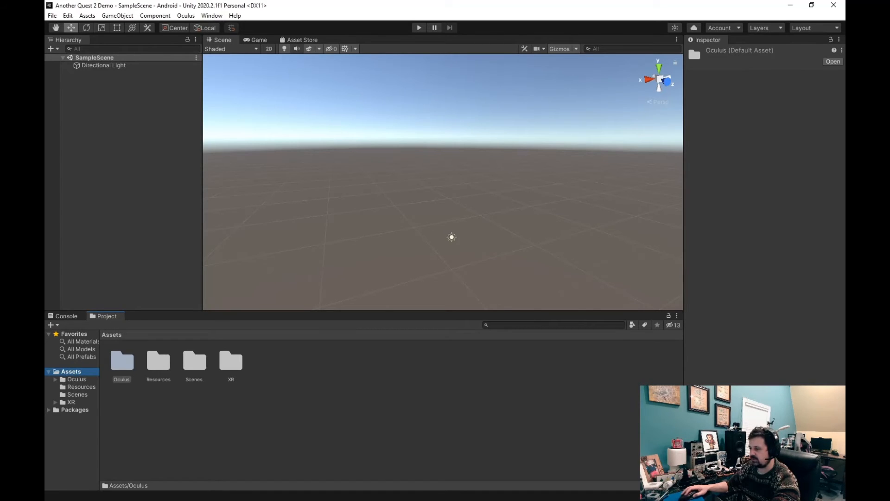
- Add the OVRPlayerController prefab from Assets/Oculus/VR/Prefabs to the SampleScene hierarchy
left_click(128, 364)
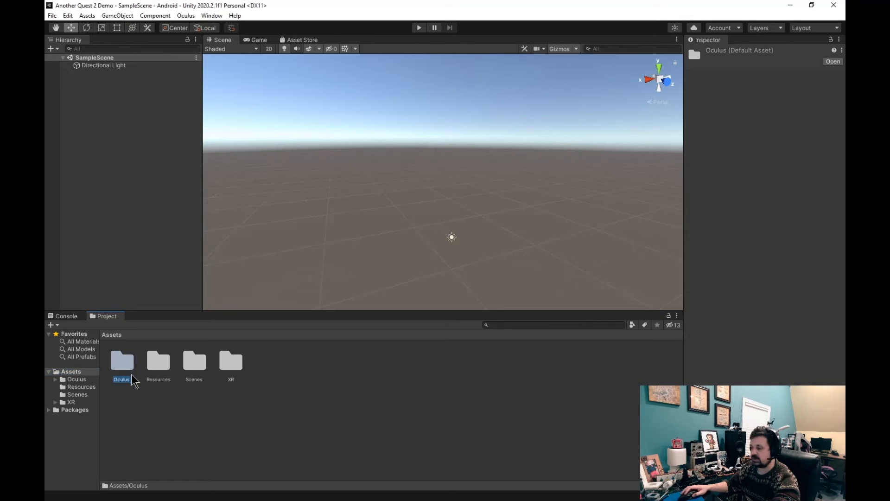
double_click(124, 369)
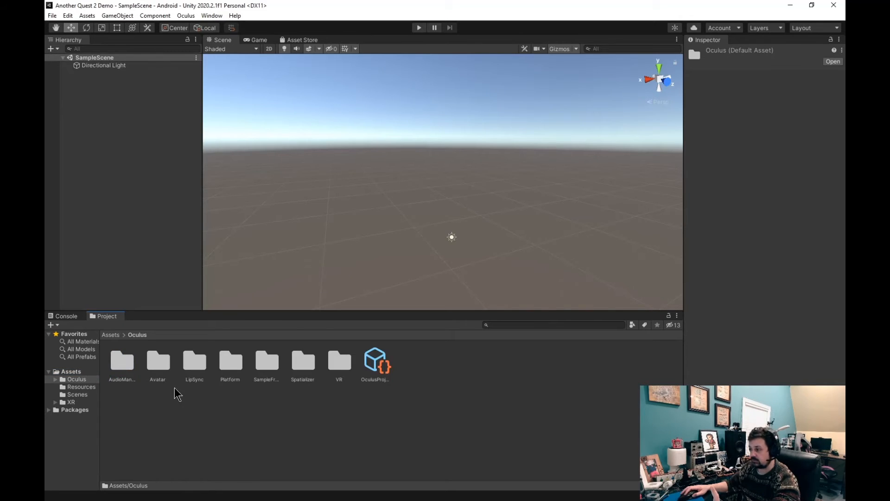
double_click(343, 363)
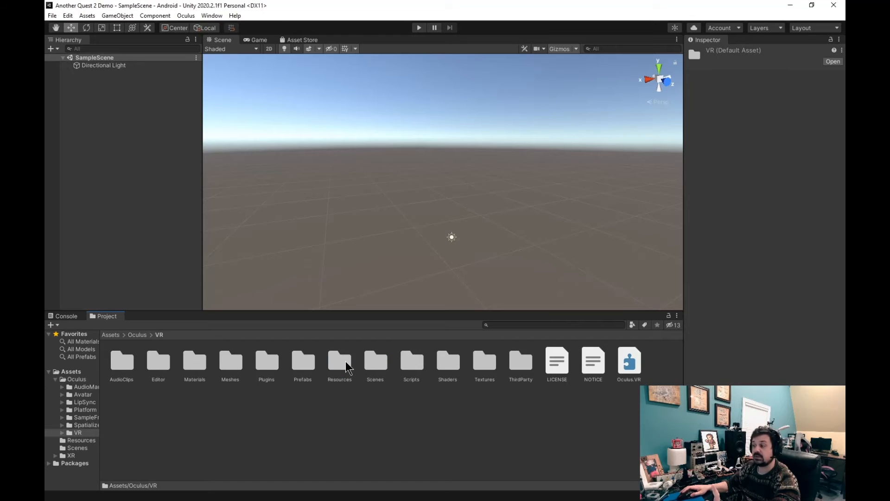
left_click(300, 368)
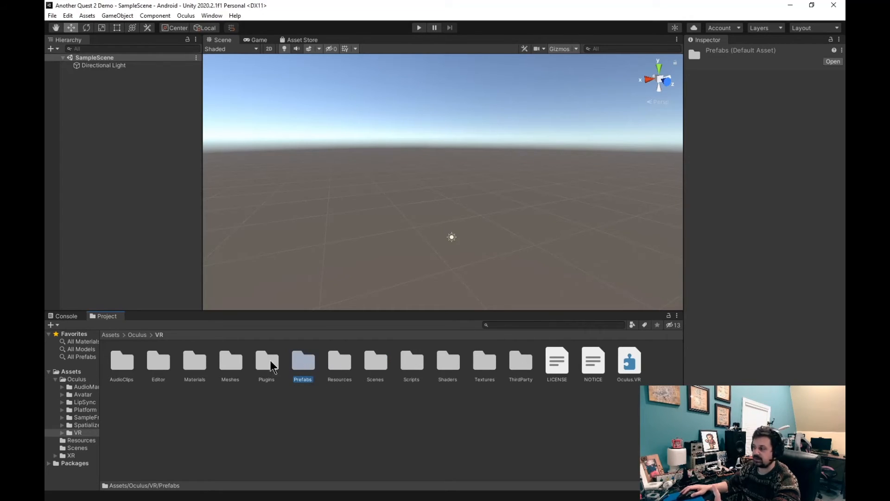
double_click(304, 364)
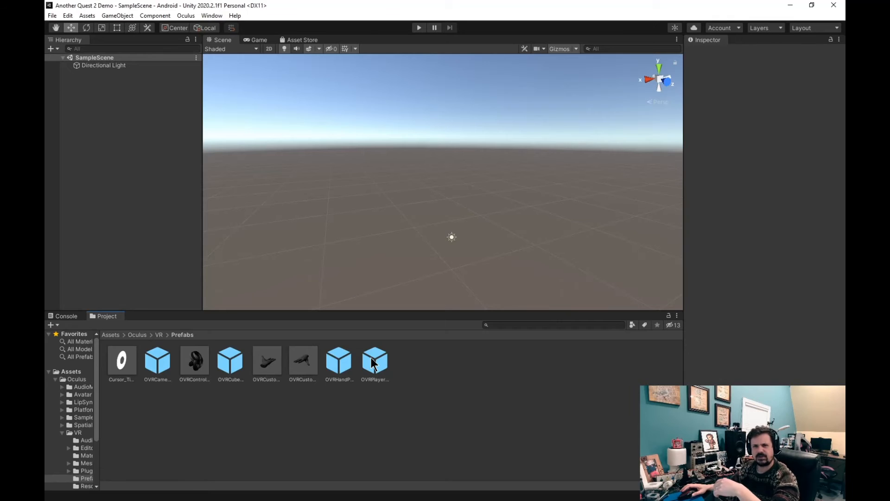
left_click(374, 364)
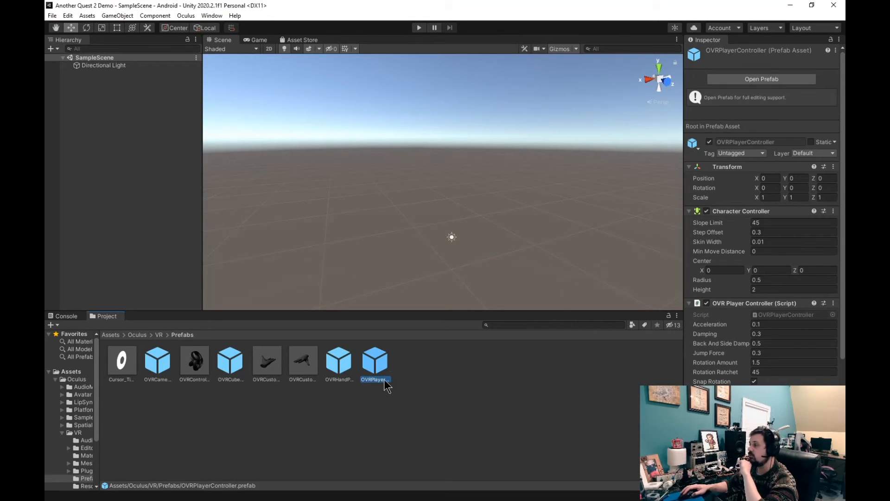
left_click_drag(377, 359, 173, 190)
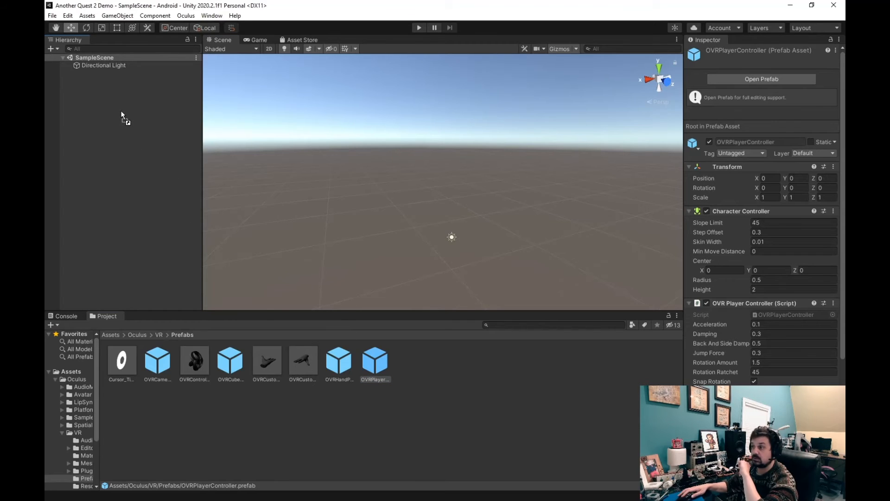
left_click_drag(122, 116, 124, 117)
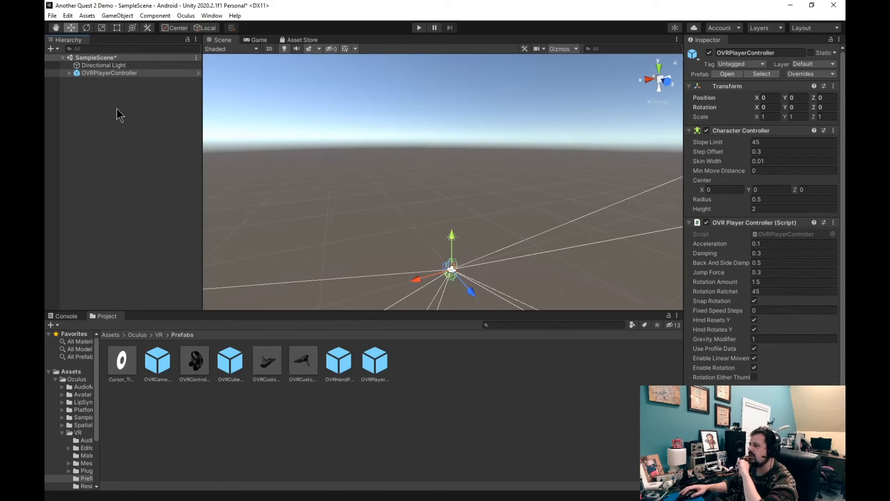
- Expand OVRPlayerController down to the children of TrackingSpace, inspecting ForwardDirection, OVRCameraRig and TrackingSpace
left_click(69, 73)
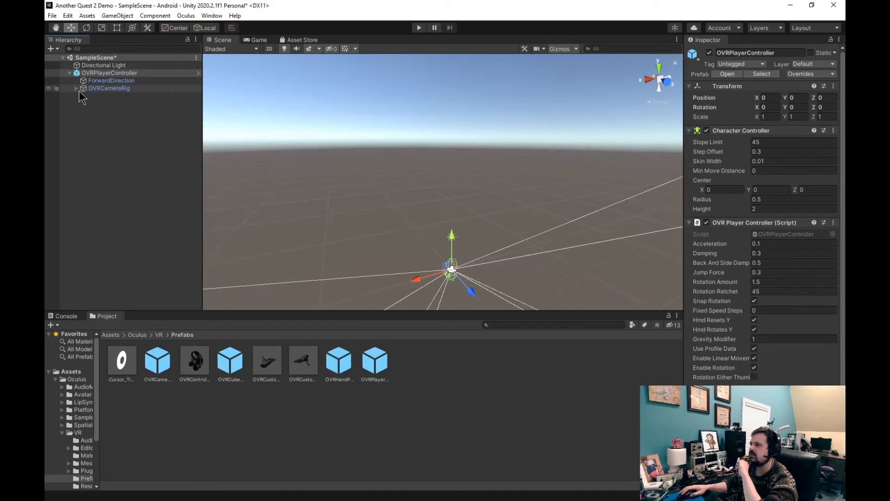
left_click(122, 81)
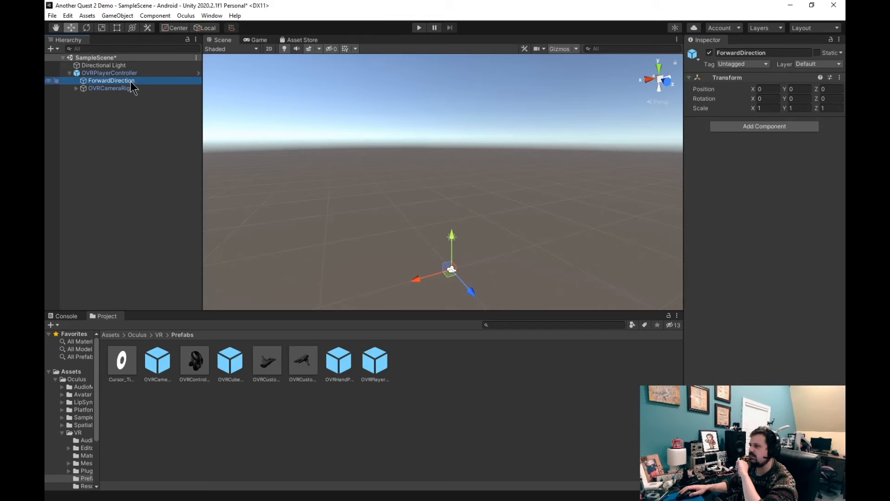
left_click(126, 88)
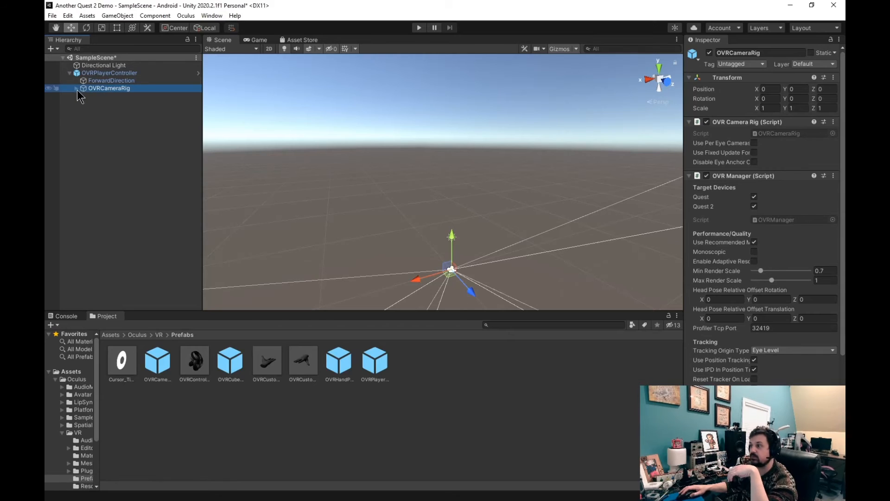
left_click(77, 89)
left_click(121, 96)
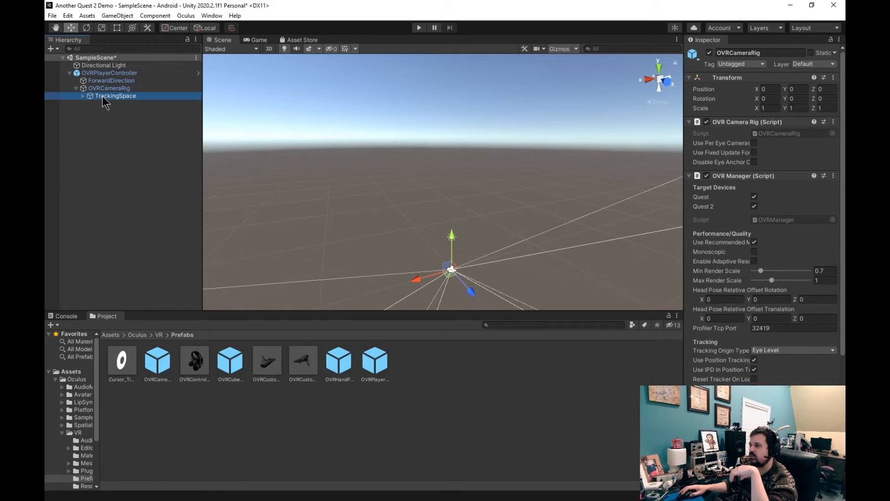
left_click(83, 96)
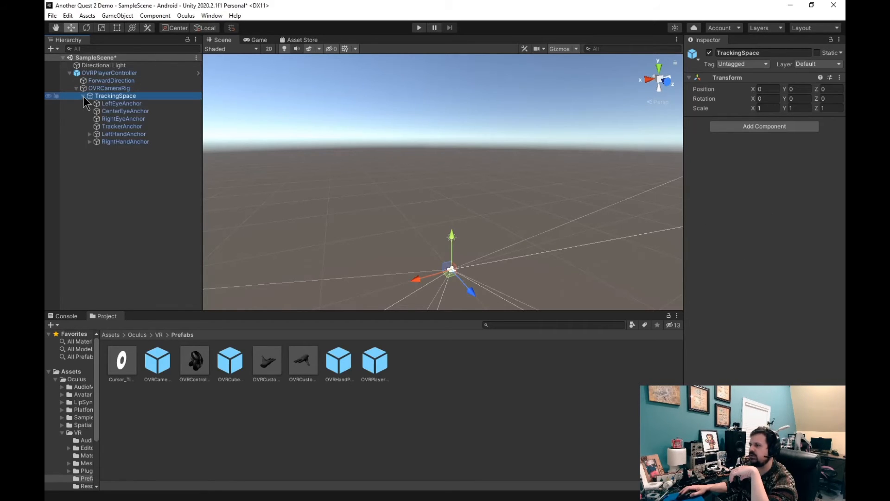
- Inspect the left, center and right eye anchors and the left and right hand anchors under TrackingSpace
left_click(121, 104)
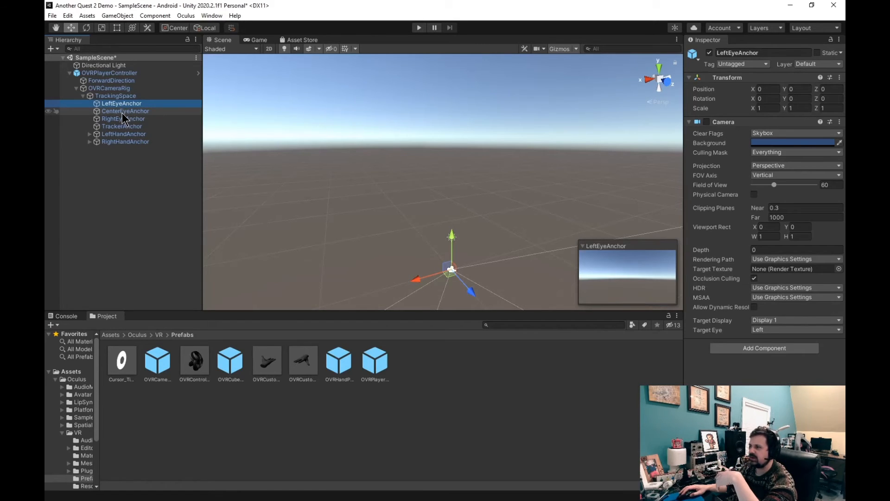
left_click(122, 112)
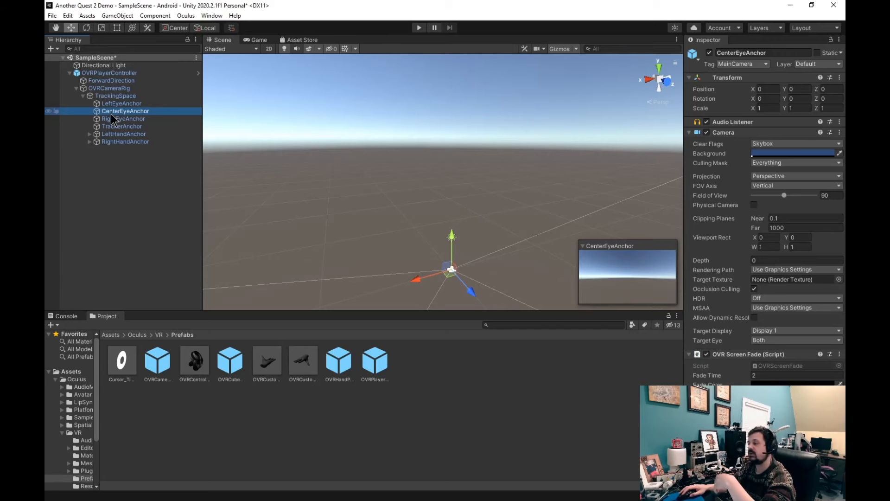
left_click(113, 119)
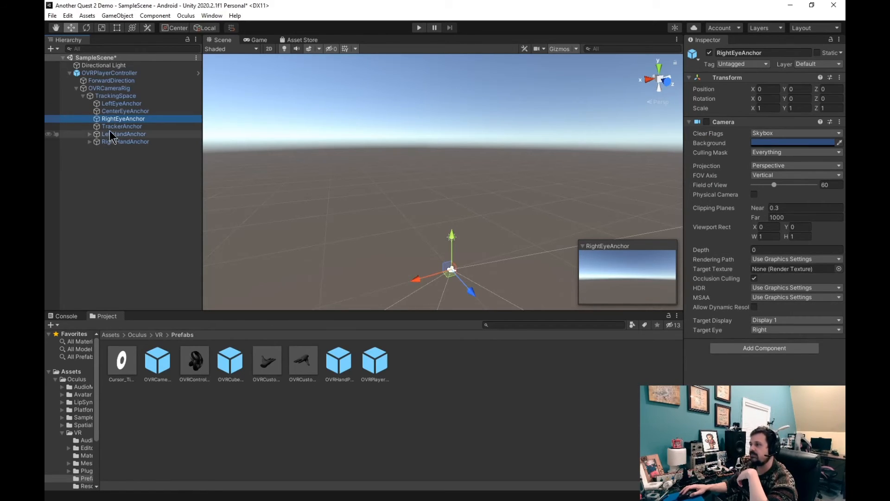
left_click(111, 134)
left_click(113, 144)
left_click(103, 134)
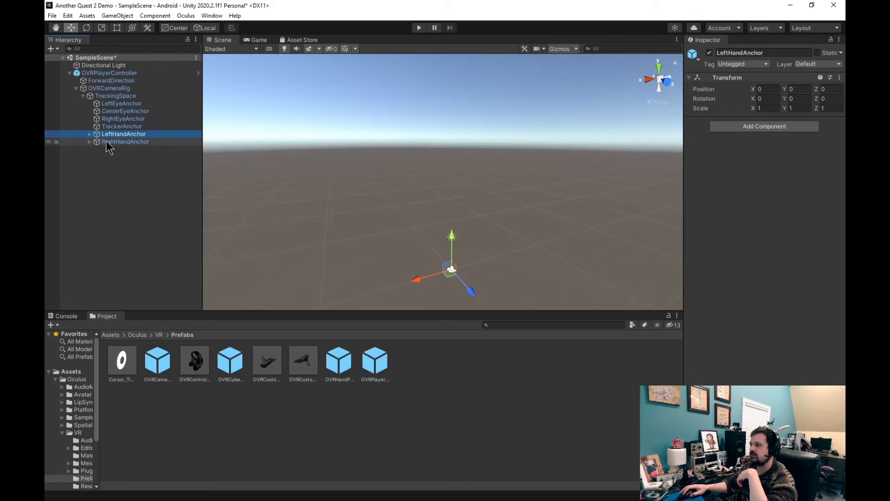
left_click(107, 143)
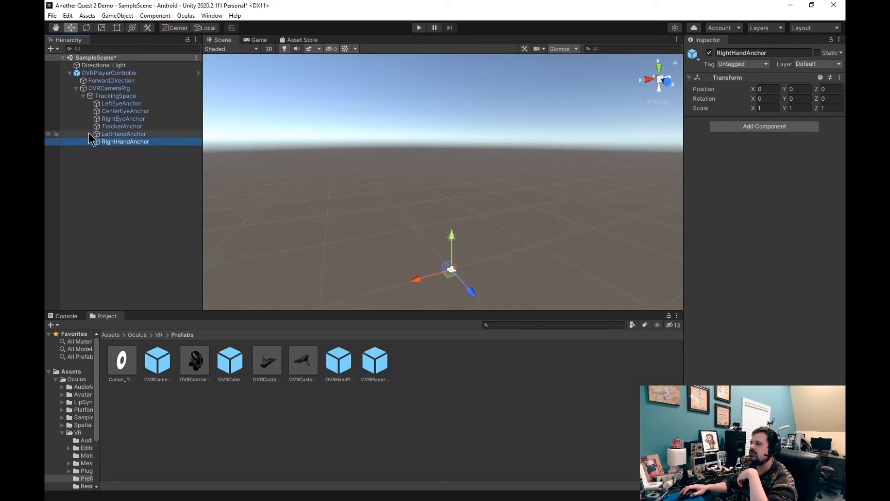
- Expand both hand anchors and add the OVRControllerPrefab as a child of LeftControllerAnchor
left_click(90, 134)
left_click(90, 149)
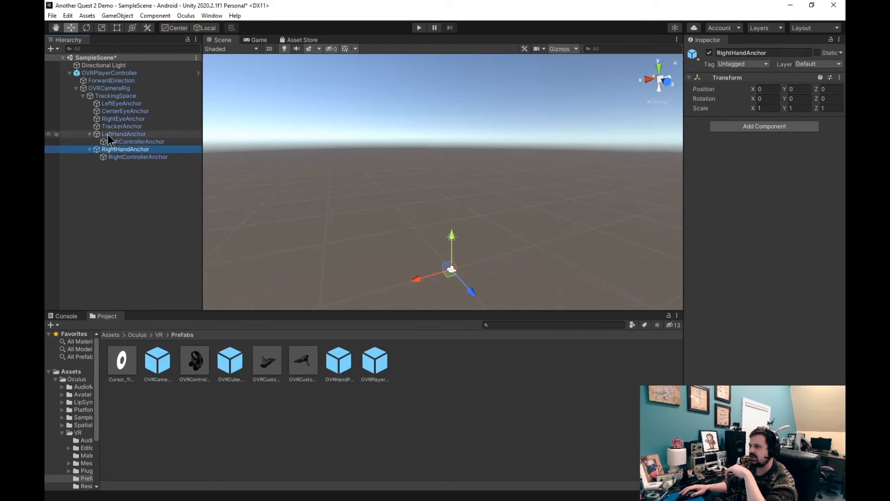
left_click(339, 362)
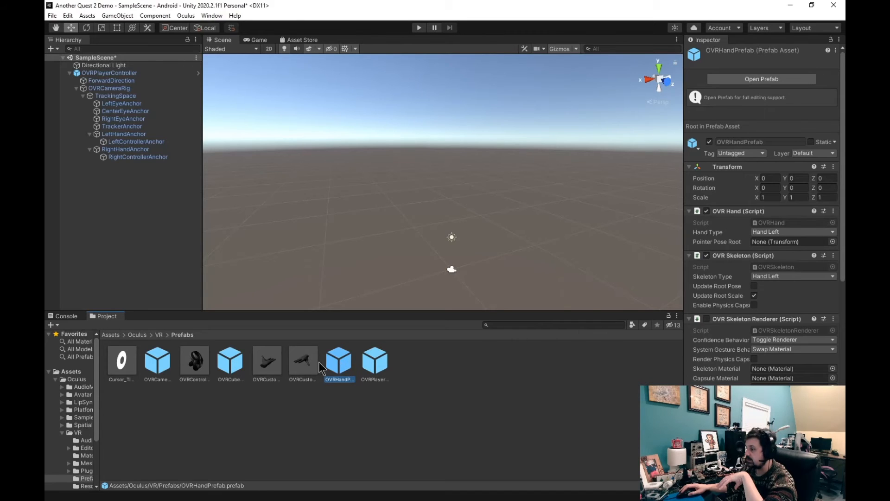
left_click(197, 366)
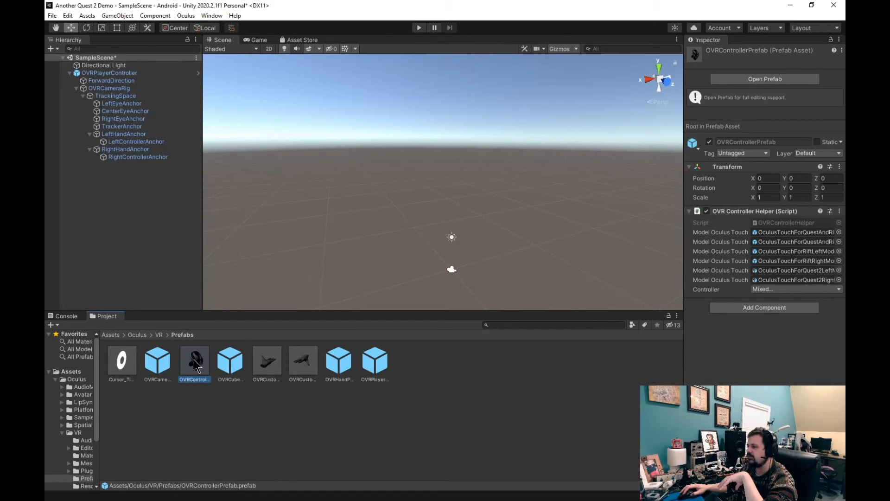
left_click_drag(194, 360, 167, 168)
left_click_drag(172, 138, 124, 142)
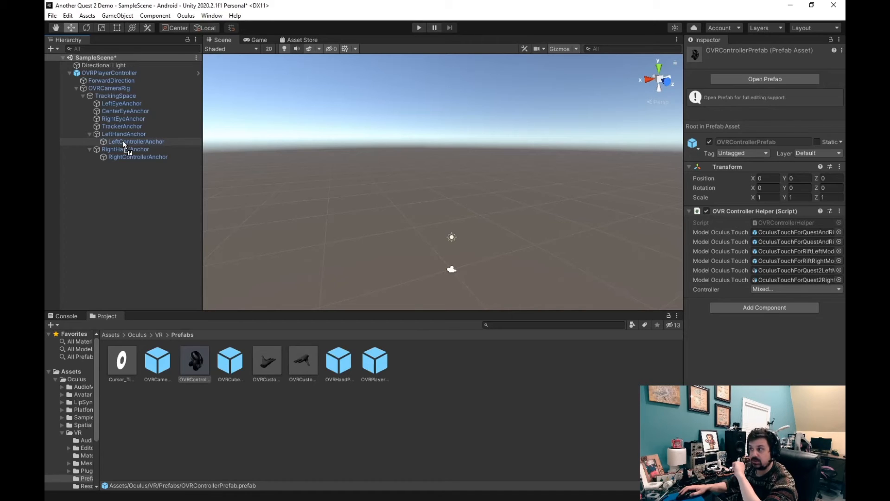
left_click_drag(124, 141, 124, 141)
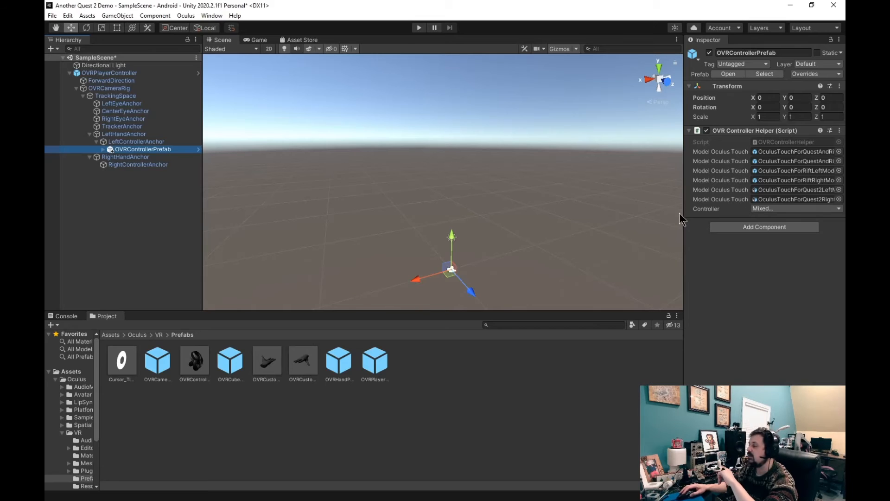
- Set the Controller of the OVRControllerPrefab under LeftControllerAnchor to L Touch
left_click(783, 209)
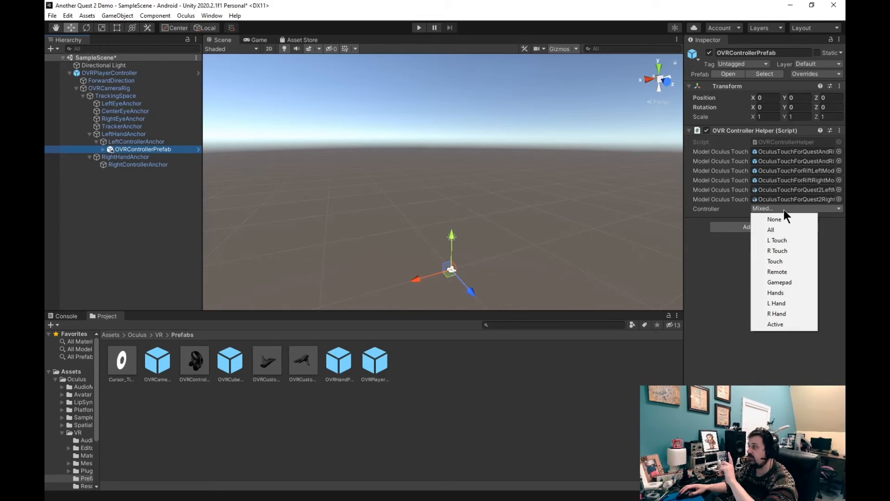
left_click(785, 240)
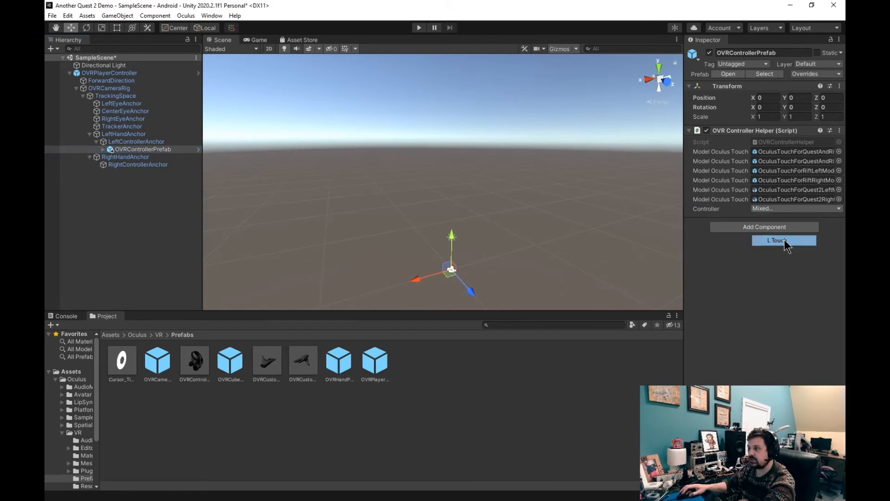
- Add the OVRControllerPrefab as a child of RightControllerAnchor and set its Controller to R Touch
left_click(138, 165)
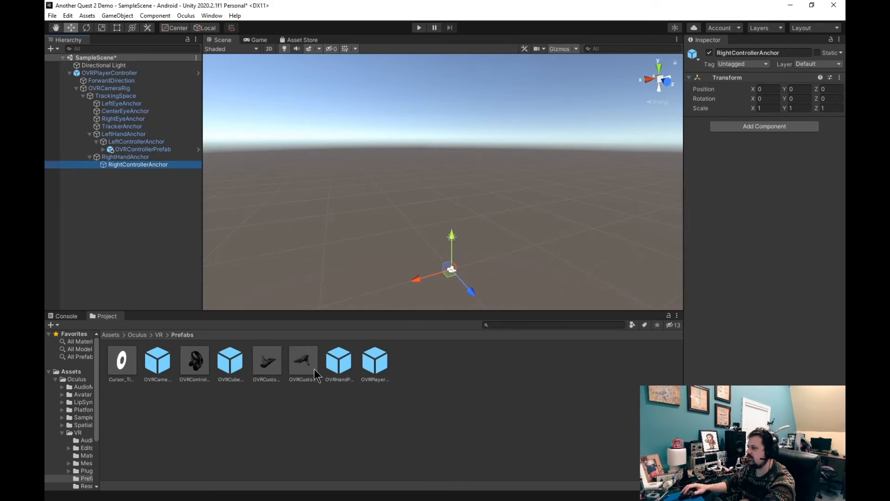
left_click_drag(197, 364, 144, 163)
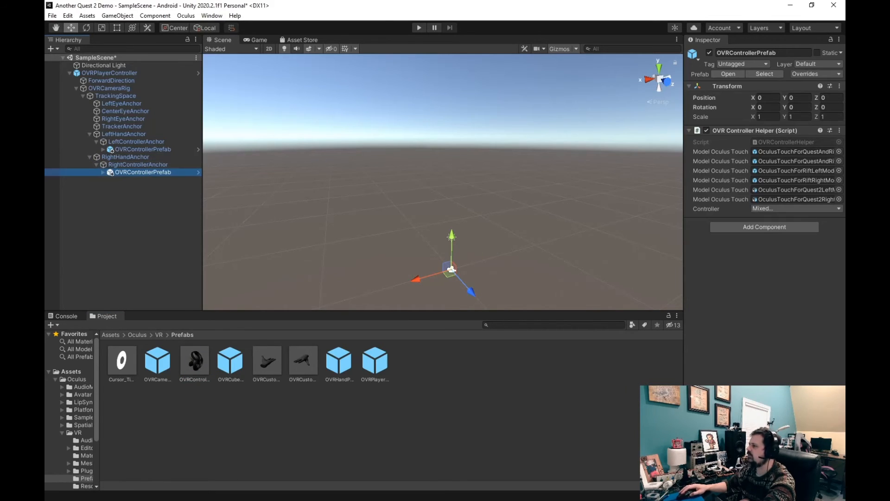
left_click(782, 209)
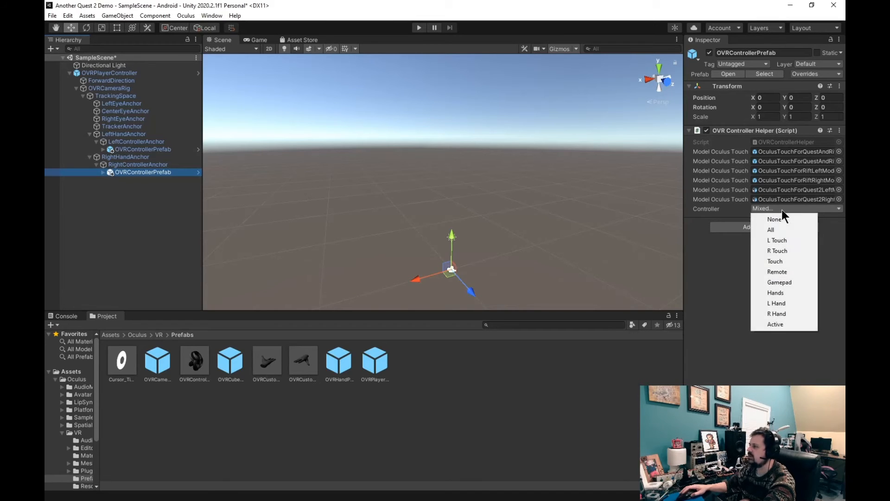
left_click(780, 251)
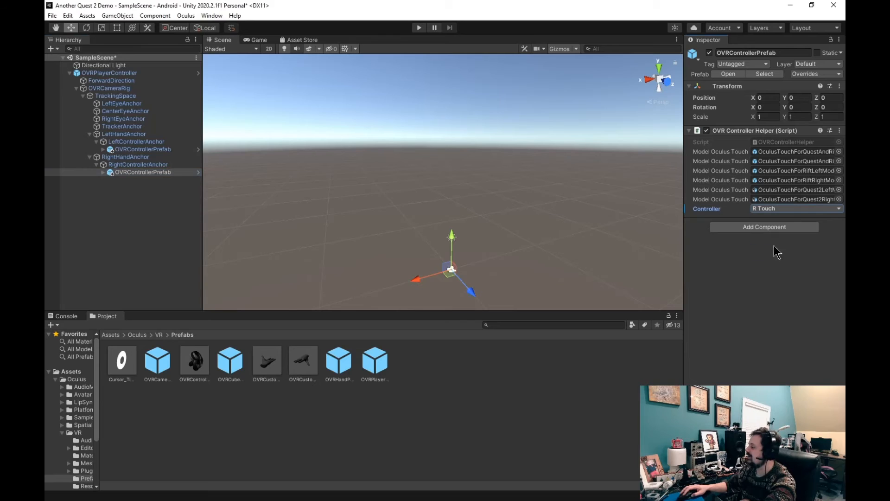
left_click(764, 260)
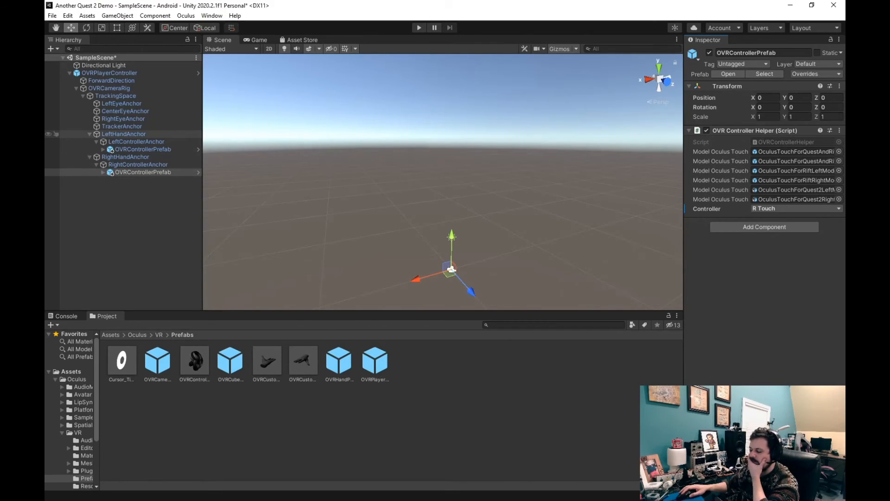
left_click(69, 73)
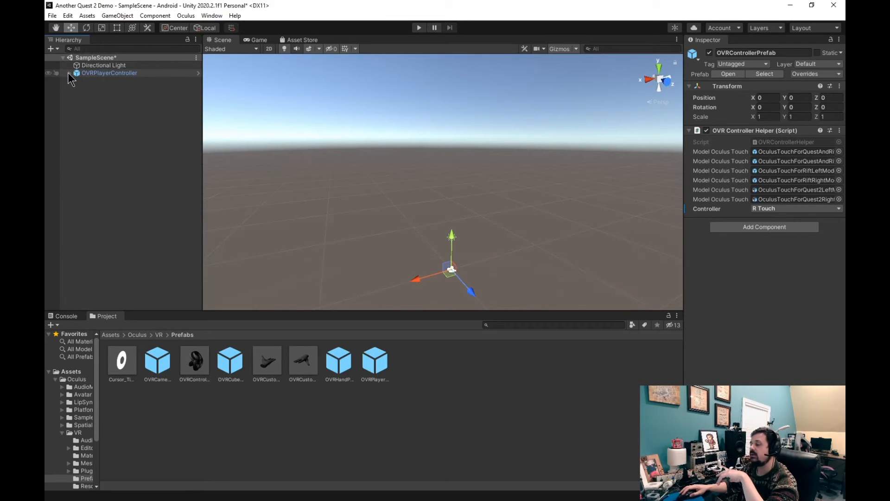
left_click(69, 73)
left_click(69, 74)
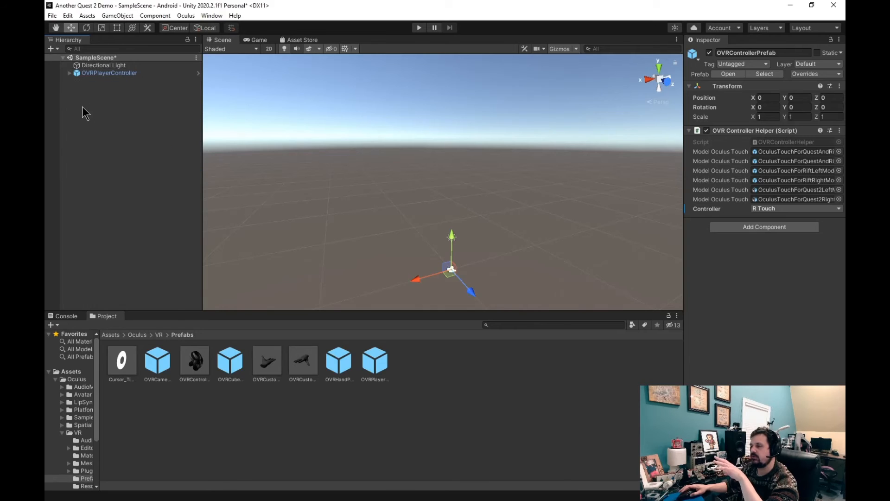
right_click(82, 107)
left_click(80, 100)
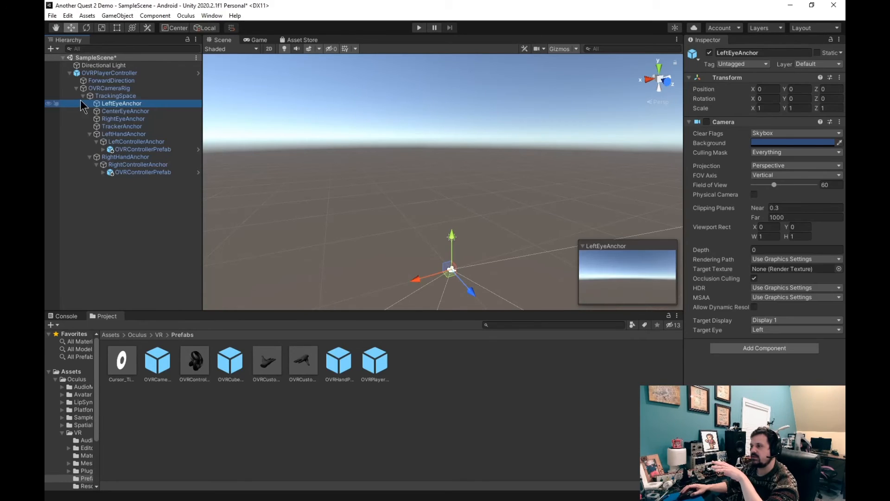
- Add a Plane 3D object at the root level of the SampleScene hierarchy
left_click(95, 227)
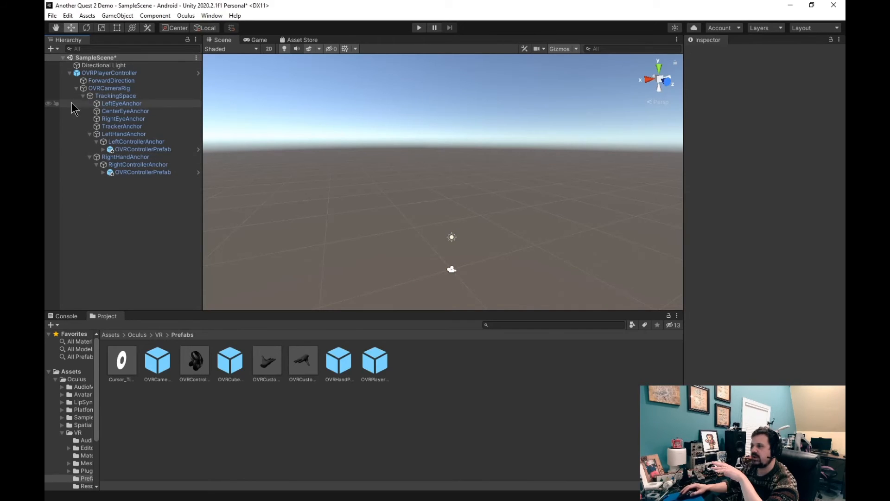
right_click(73, 210)
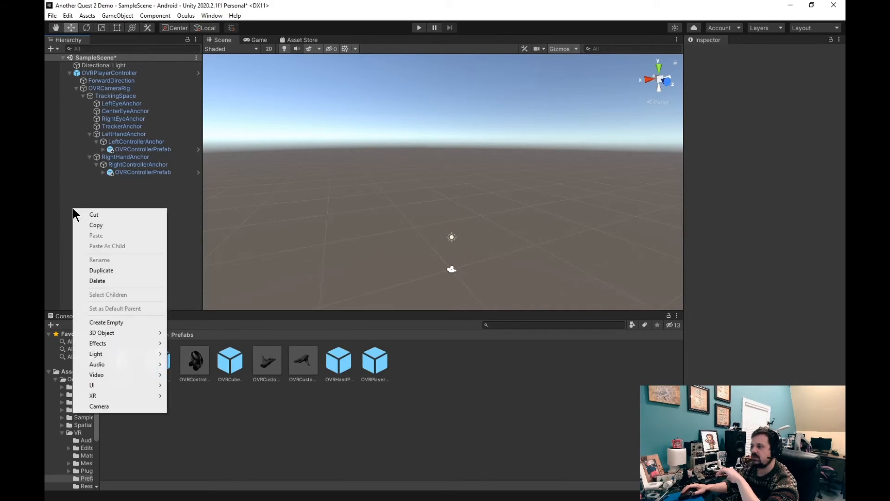
mouse_move(124, 333)
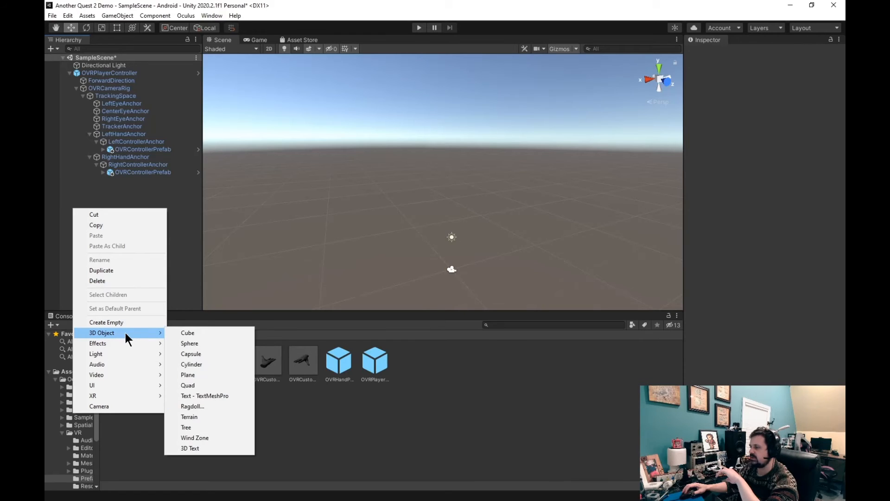
left_click(202, 374)
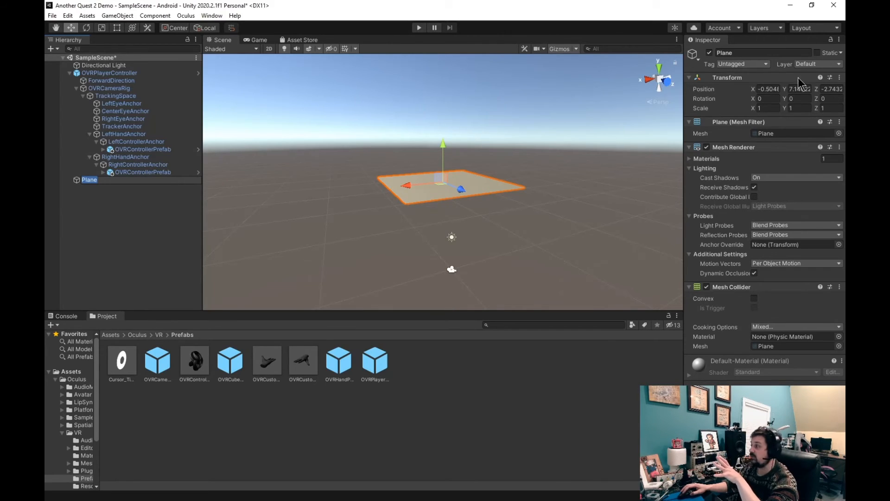
- Set the Plane's position to X 0, Y 0, Z 0
left_click(769, 90)
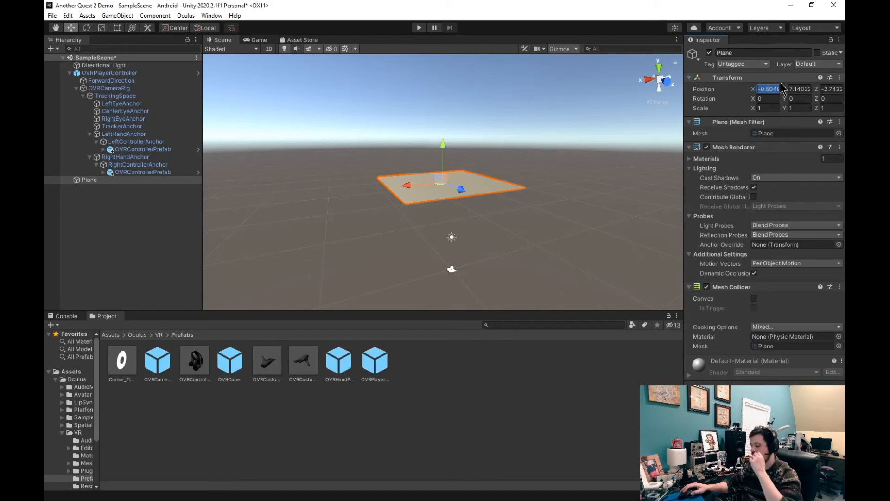
type("0")
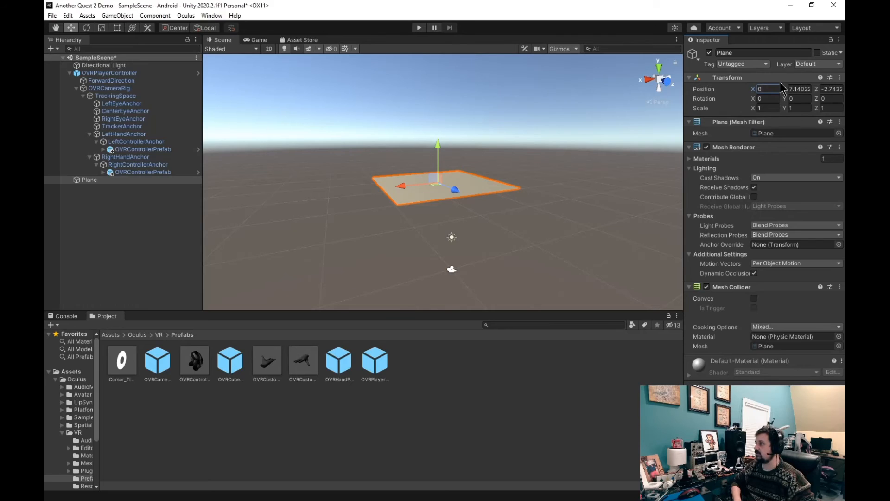
key("Tab")
type("0")
key("Tab")
type("0")
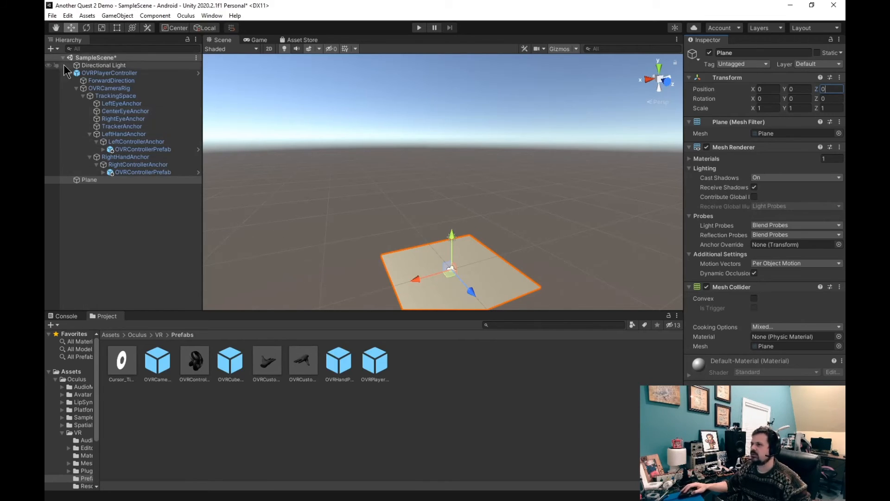
- Change the Android player's Color Space to Linear in the Player settings and close the Project Settings and Build Settings windows
left_click(51, 16)
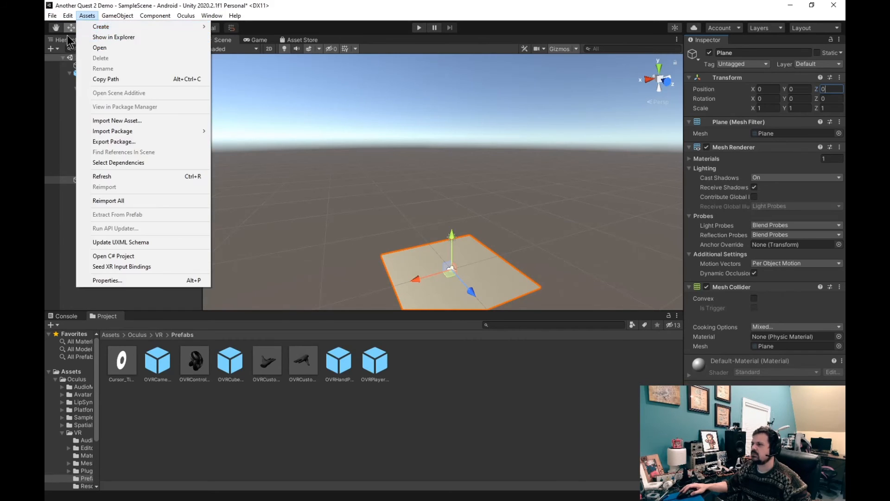
left_click(66, 35)
left_click(51, 15)
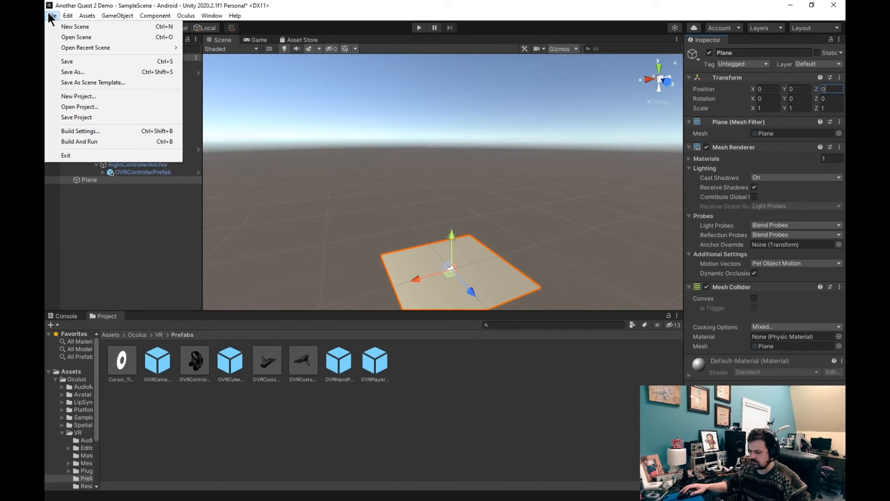
left_click(84, 132)
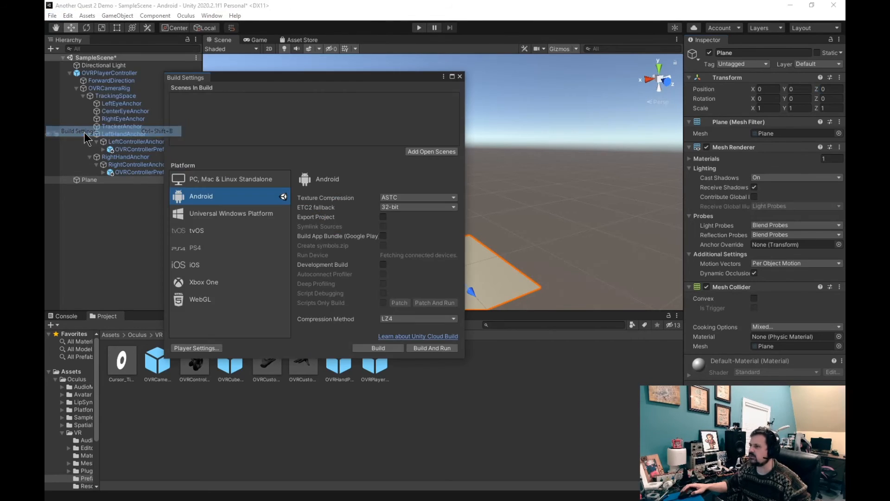
left_click(197, 348)
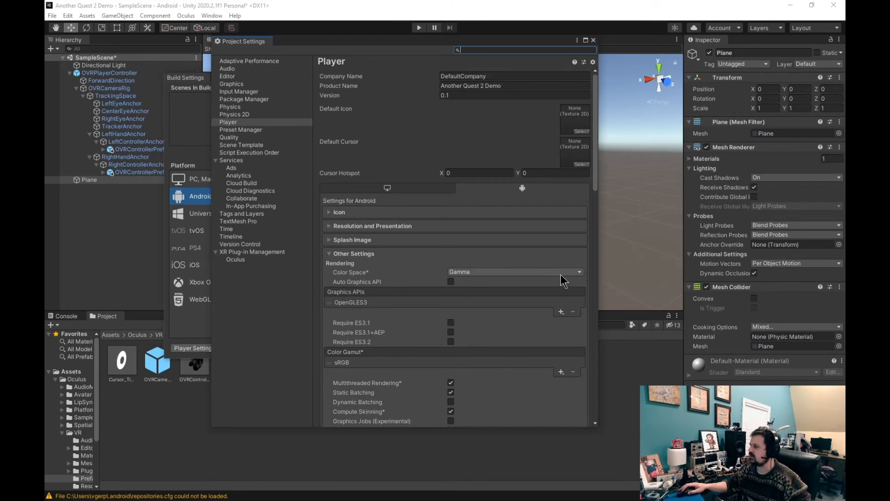
left_click(575, 272)
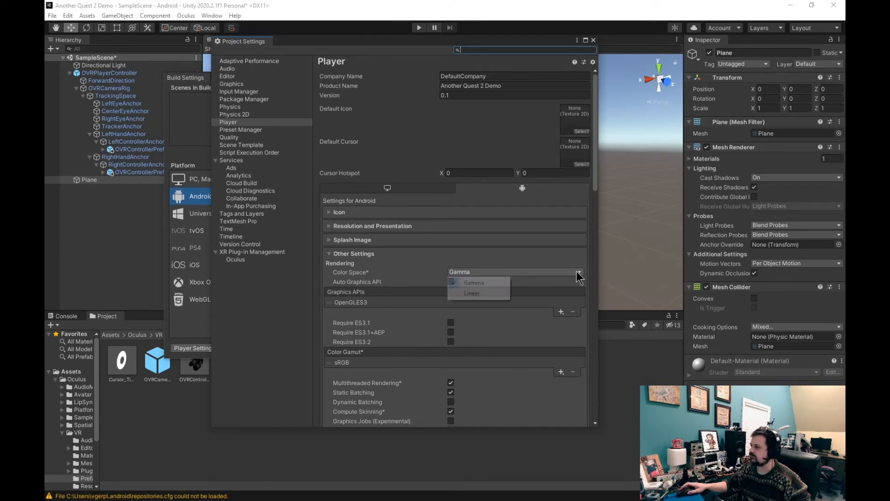
left_click(482, 295)
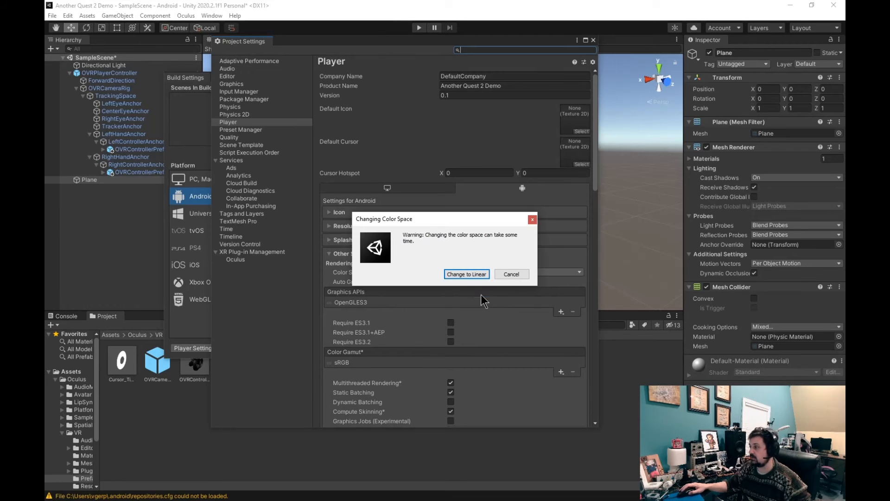
left_click(466, 274)
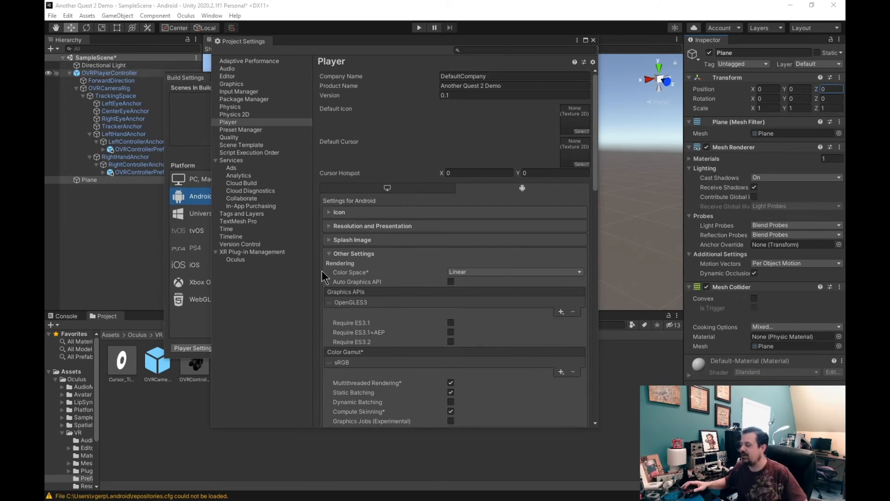
left_click(594, 39)
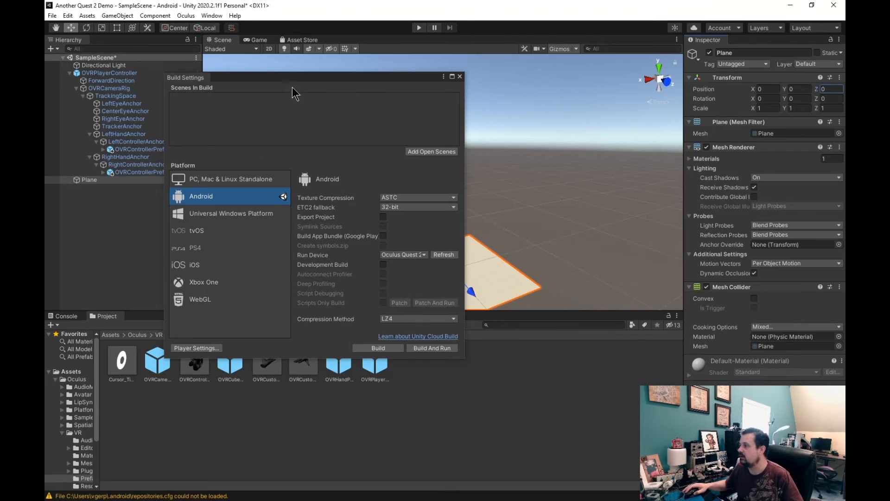
left_click_drag(296, 77, 279, 66)
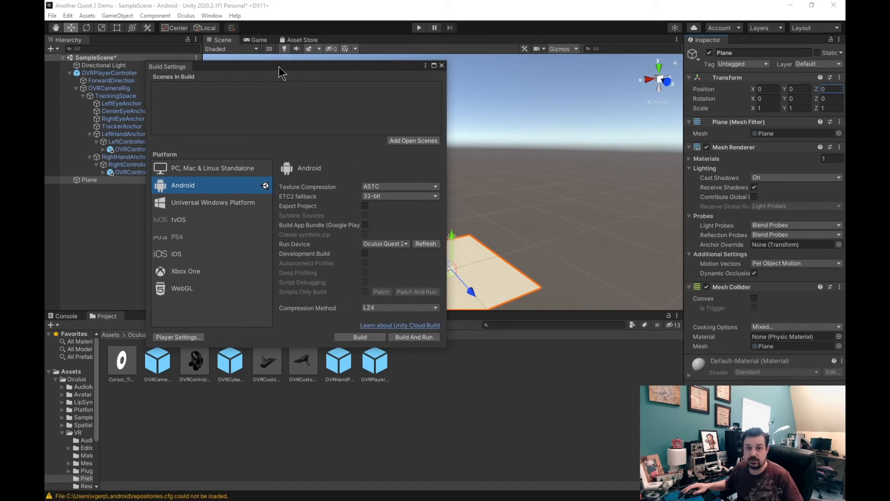
left_click(441, 66)
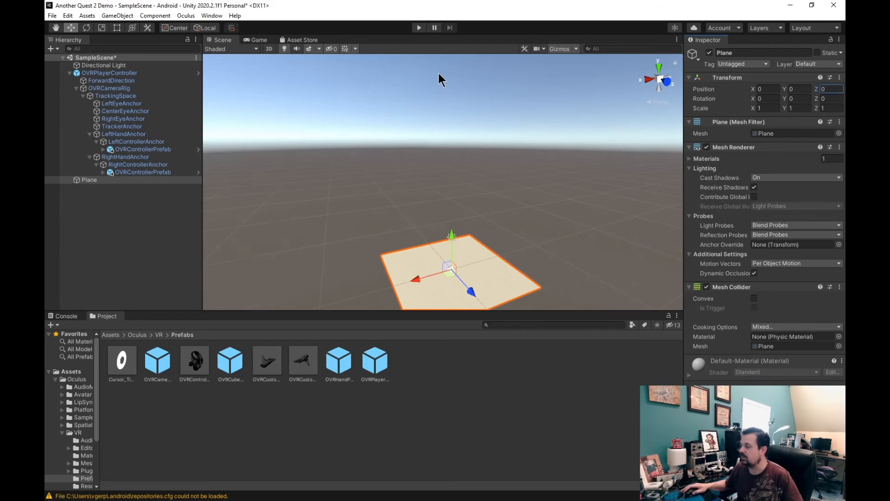
left_click(187, 16)
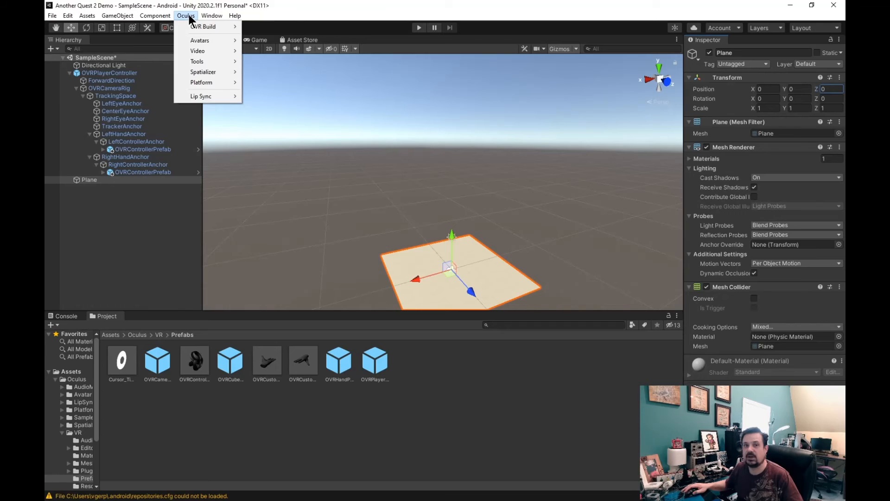
mouse_move(185, 26)
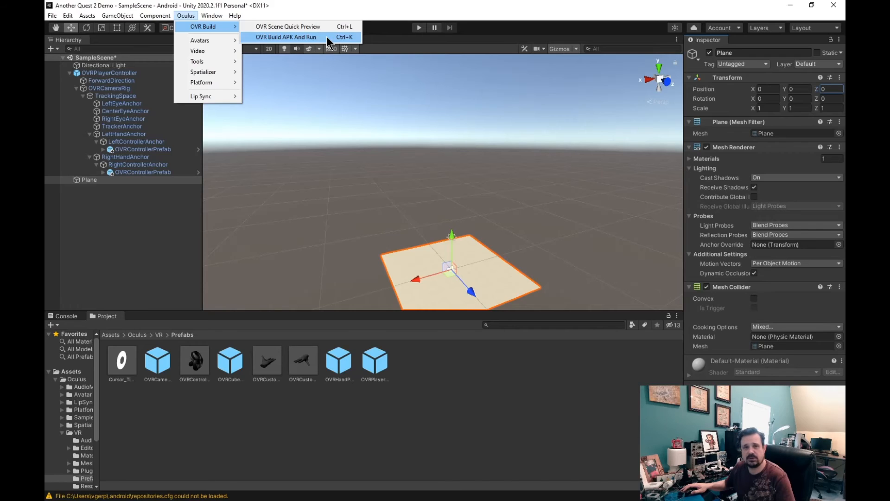
left_click(332, 13)
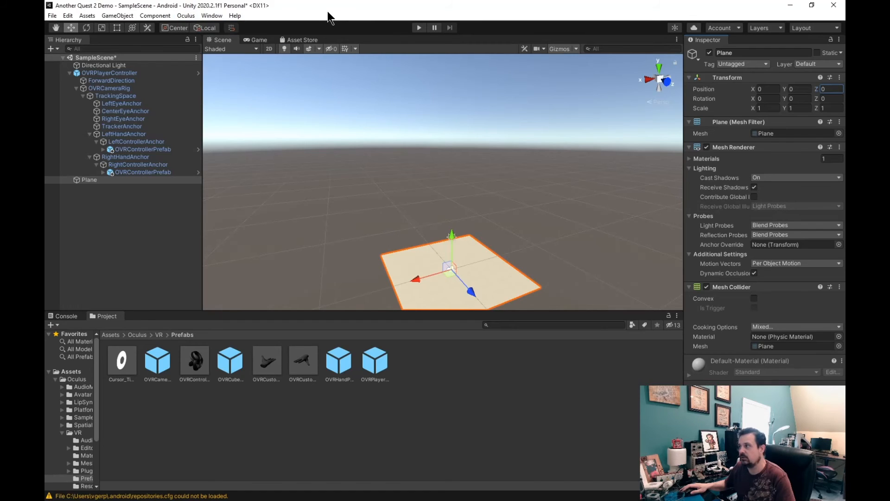
- Build and run the Android app, saving the APK as q2demo in the Another Quest 2 Demo project folder
left_click(52, 16)
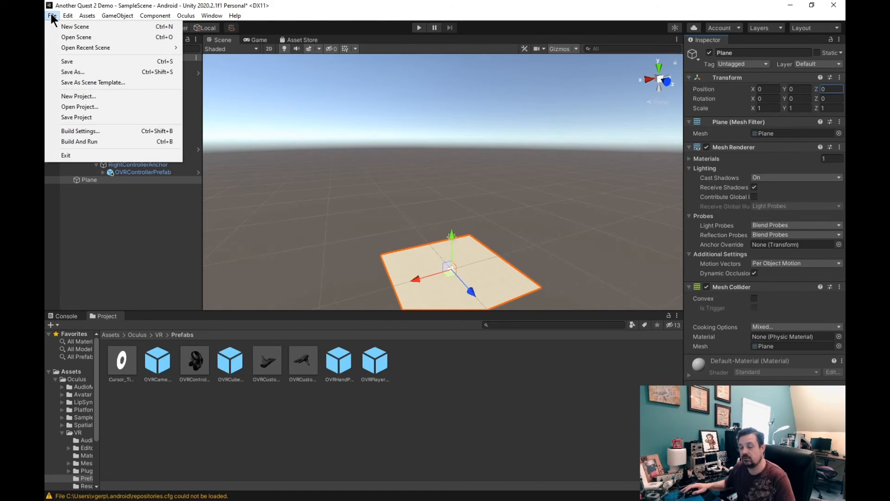
left_click(101, 140)
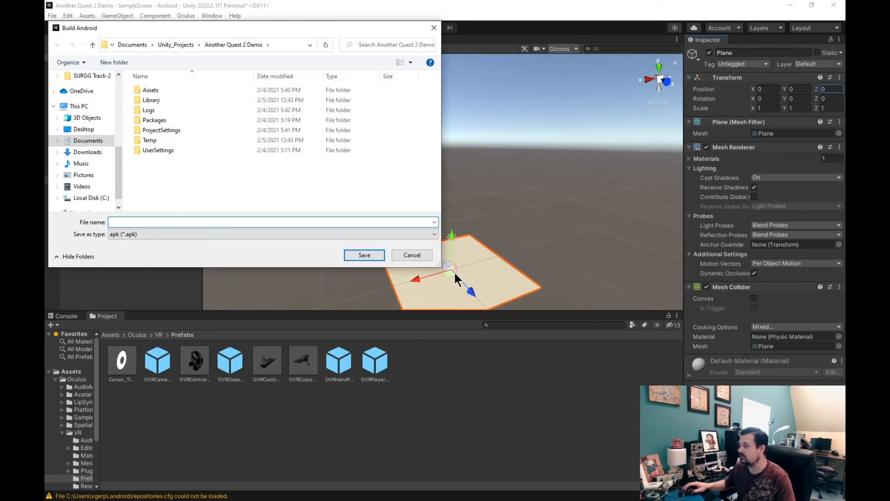
left_click_drag(206, 27, 368, 42)
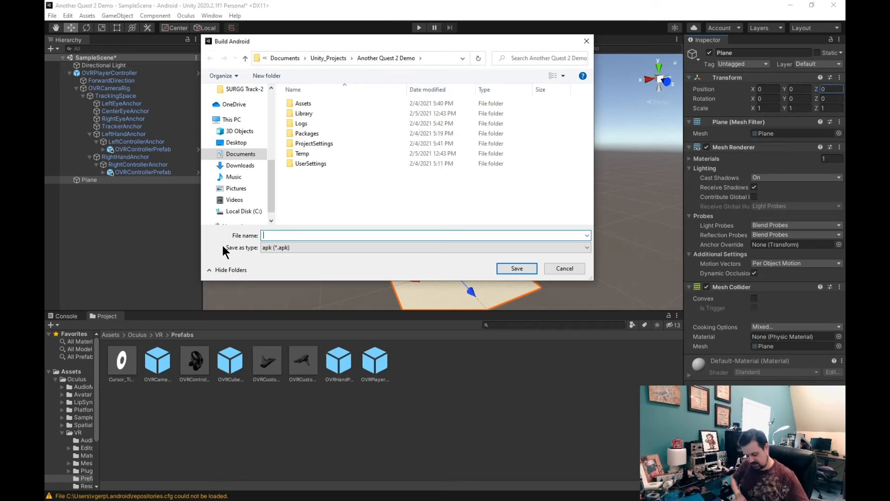
type("q2demo")
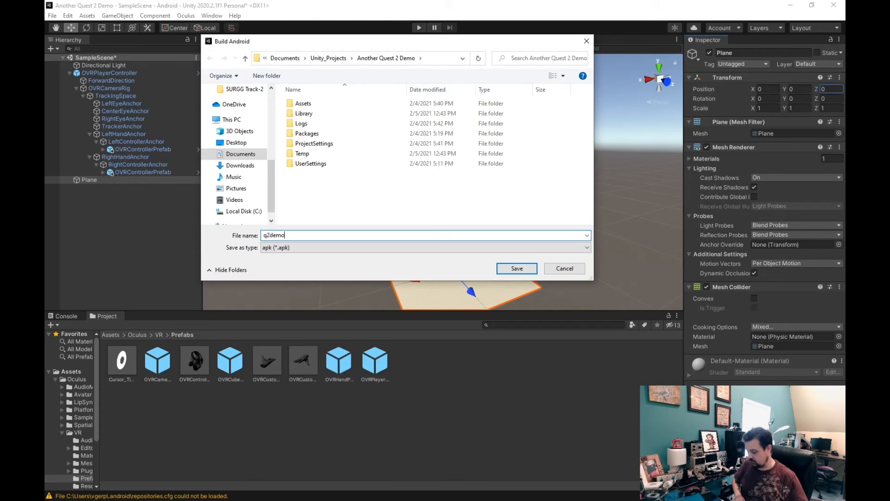
key("Return")
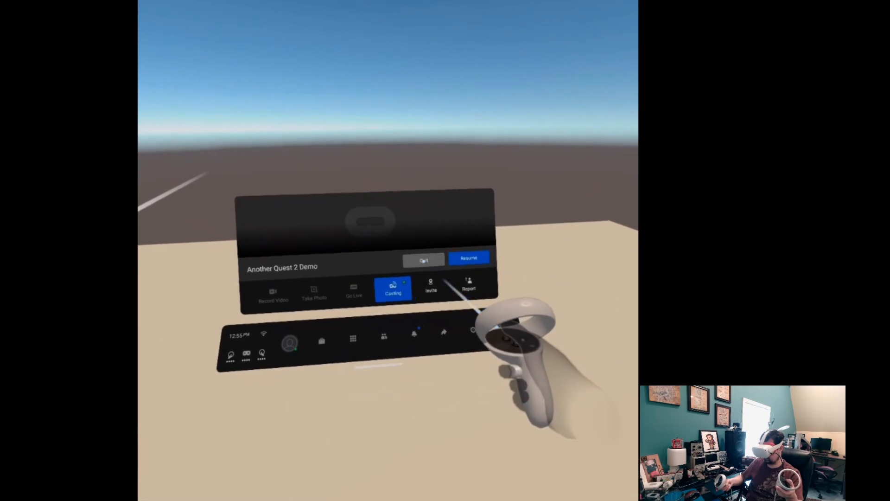
- Quit Another Quest 2 Demo, set the headset's app library filter to All, and close the library
left_click(424, 261)
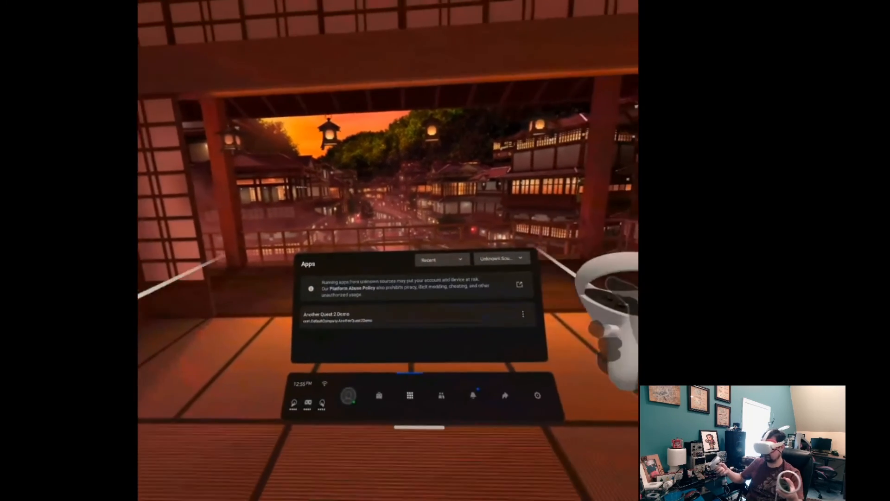
left_click(500, 258)
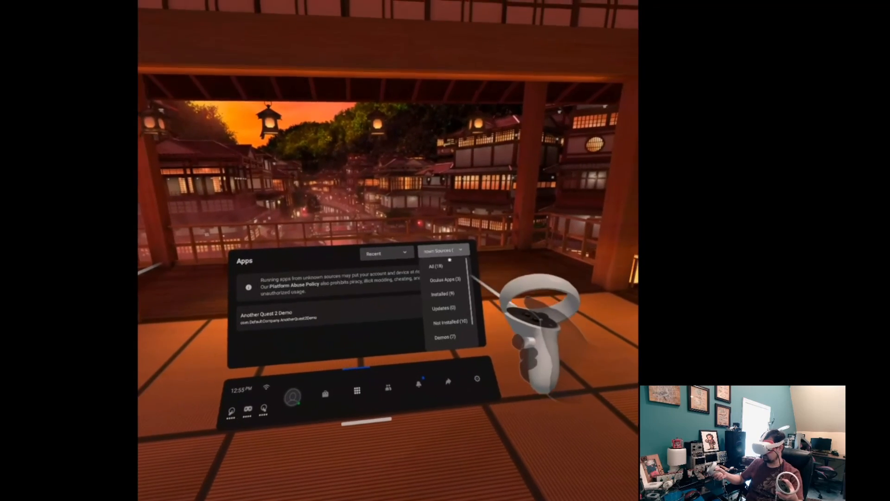
left_click(448, 264)
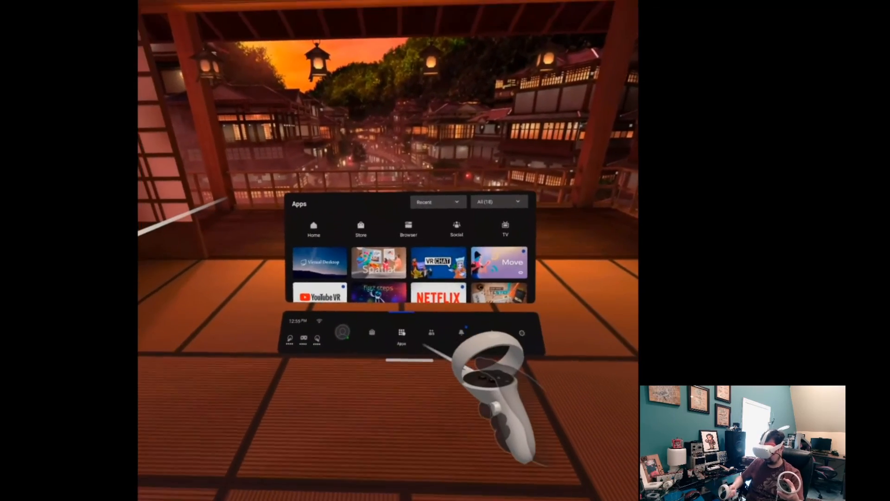
left_click(402, 336)
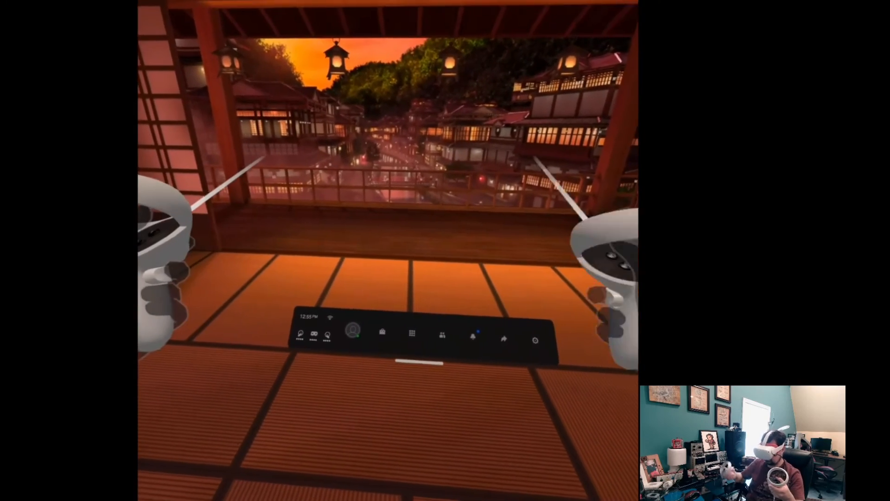
- Reopen the app library, filter it to Unknown Sources, and launch Another Quest 2 Demo
left_click(408, 321)
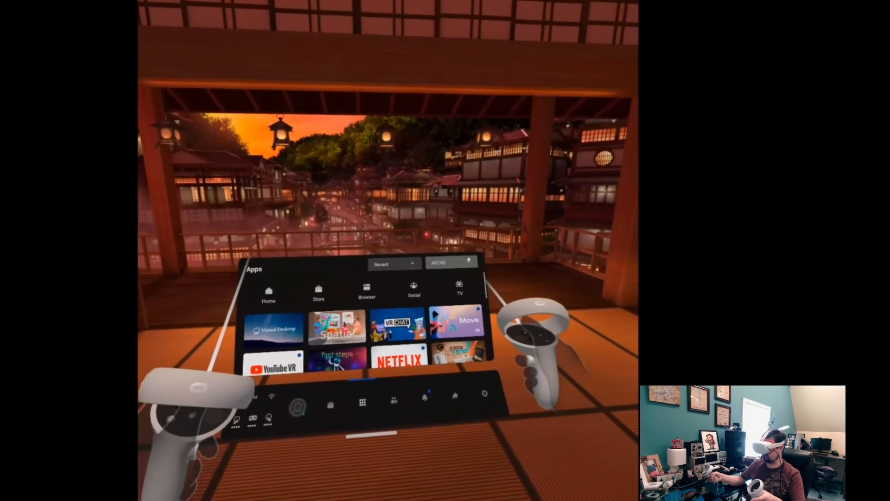
left_click(445, 271)
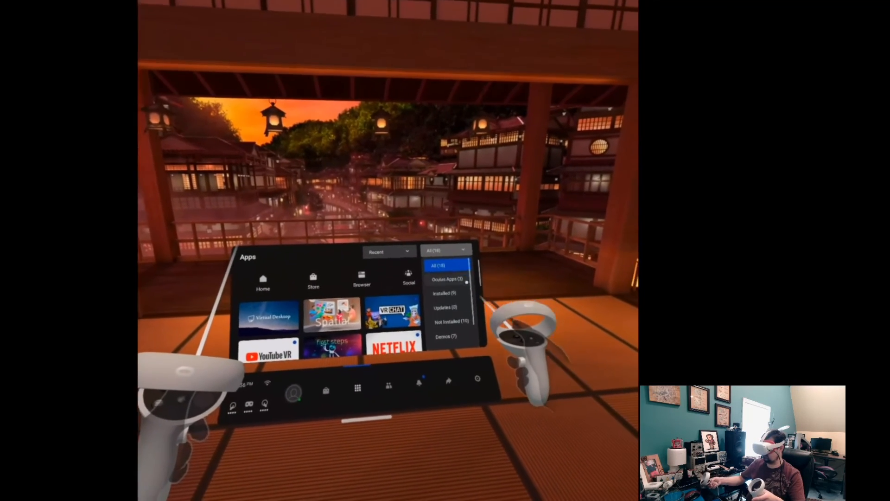
left_click_drag(461, 280, 459, 250)
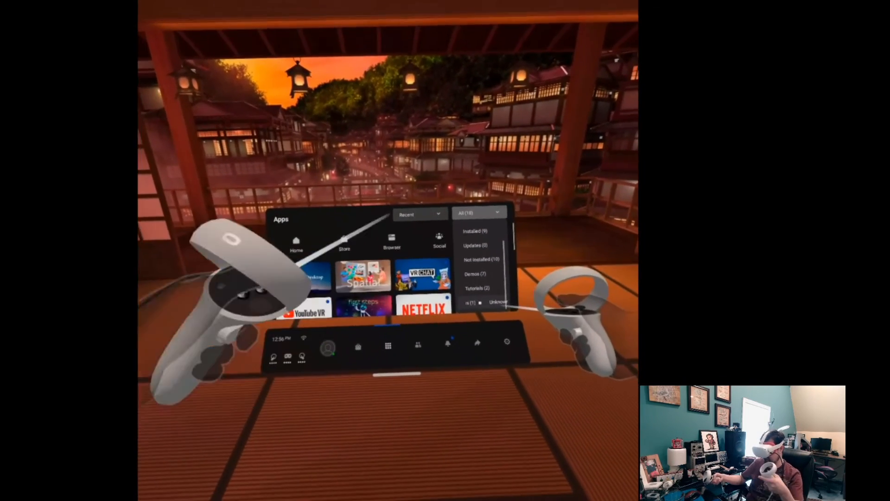
left_click(463, 280)
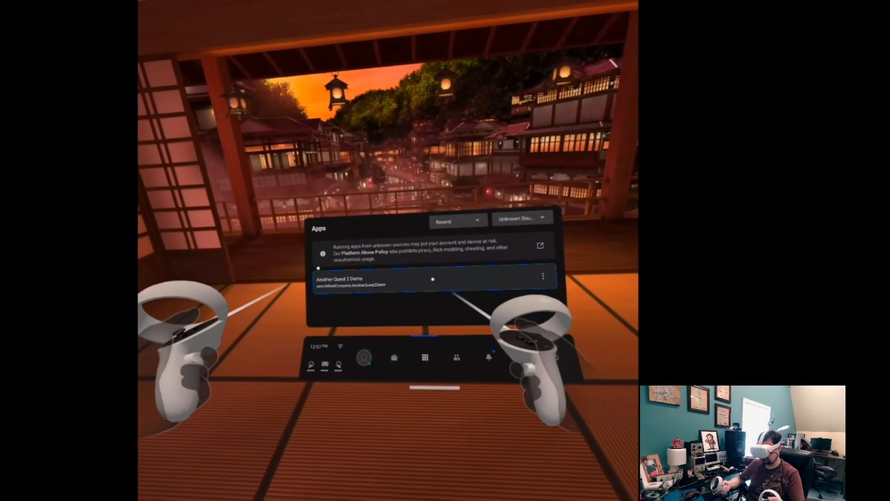
left_click(424, 276)
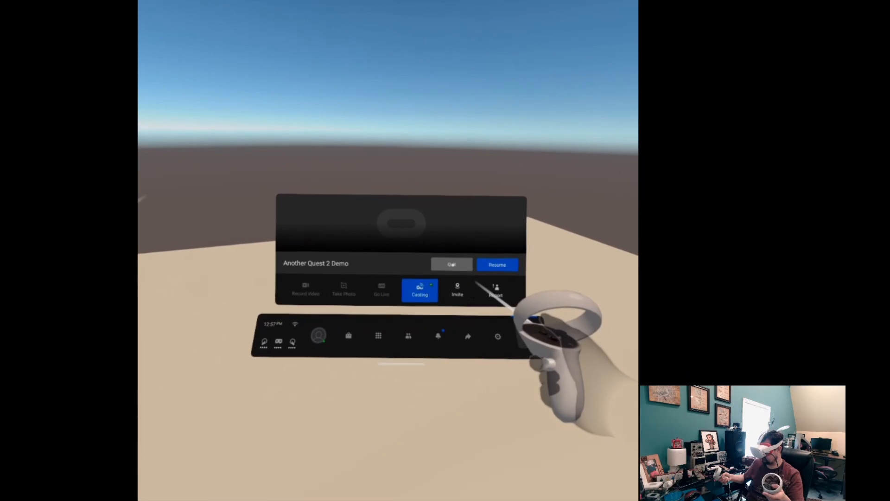
- Quit Another Quest 2 Demo and examine the headset's video recording, photo and live-streaming options in Sharing
left_click(453, 263)
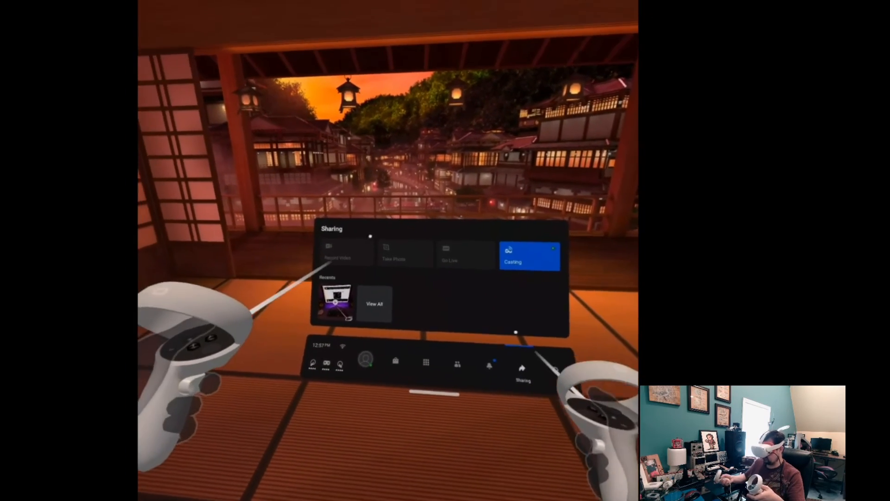
mouse_move(371, 260)
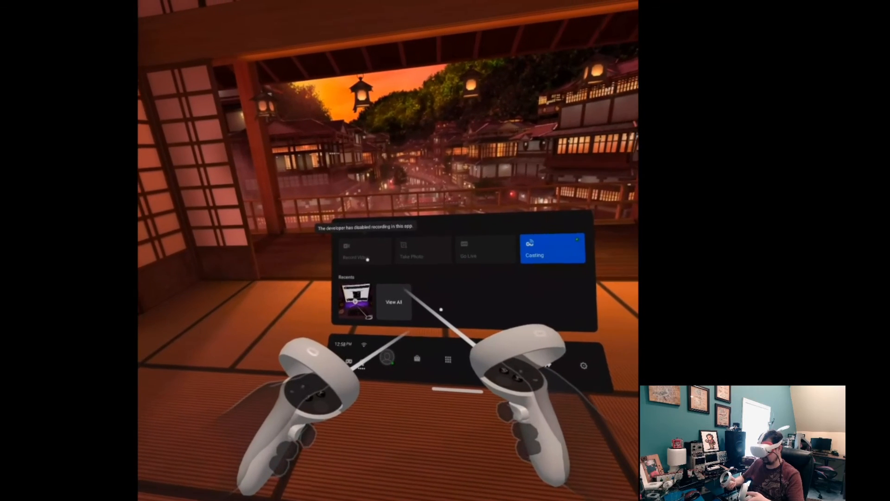
mouse_move(449, 260)
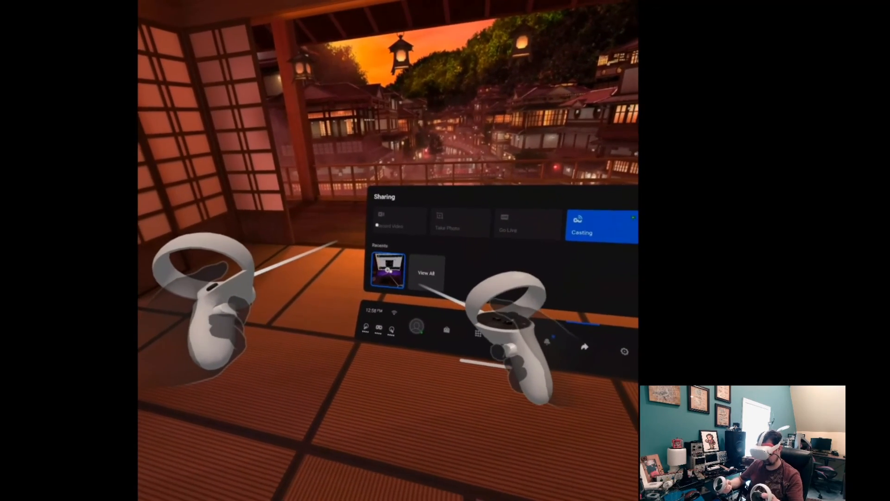
mouse_move(505, 226)
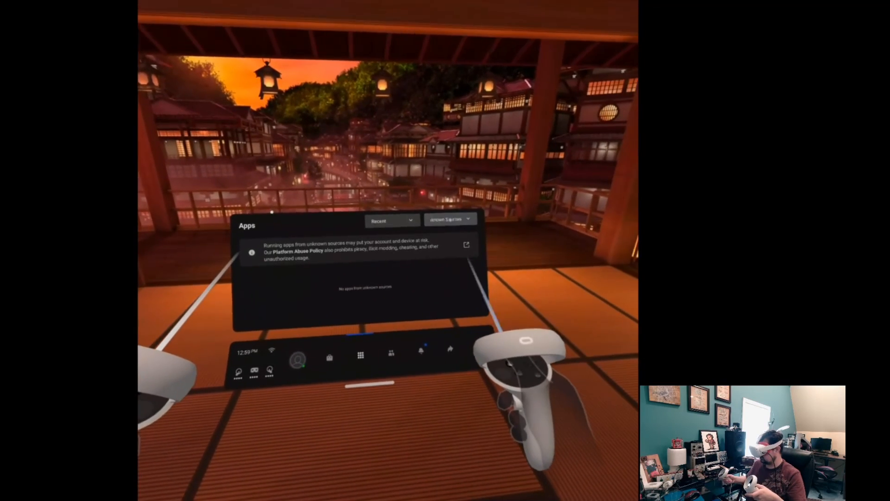
- Set the app library filter back to All and launch Virtual Desktop
left_click(449, 222)
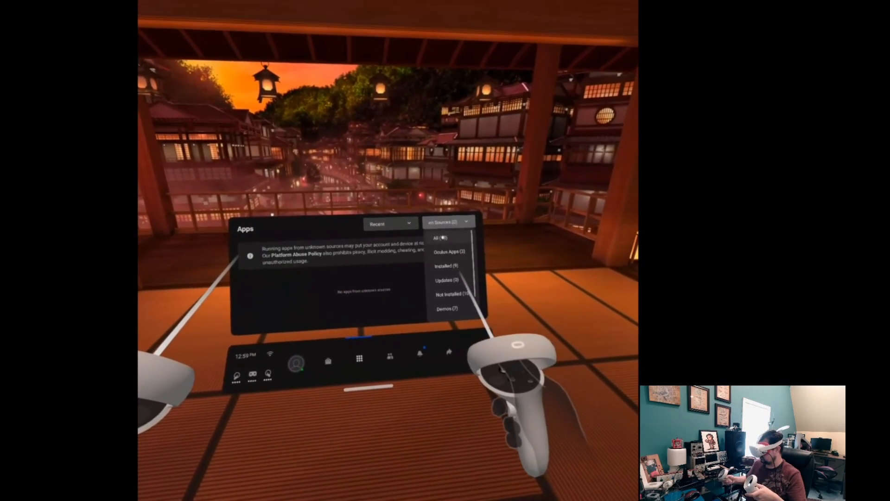
left_click(440, 236)
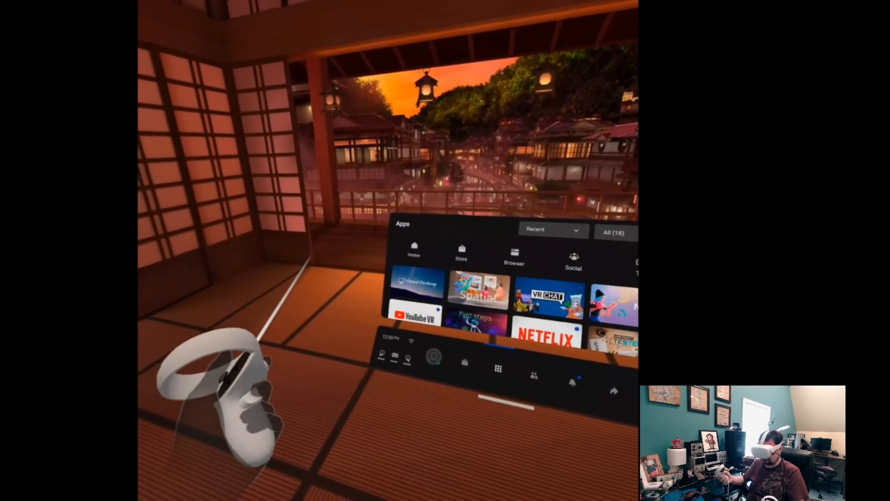
mouse_move(412, 267)
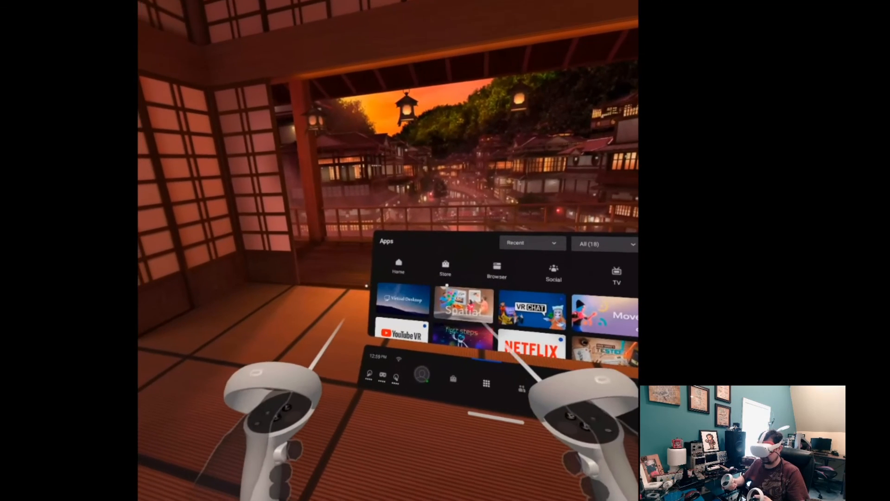
left_click(404, 282)
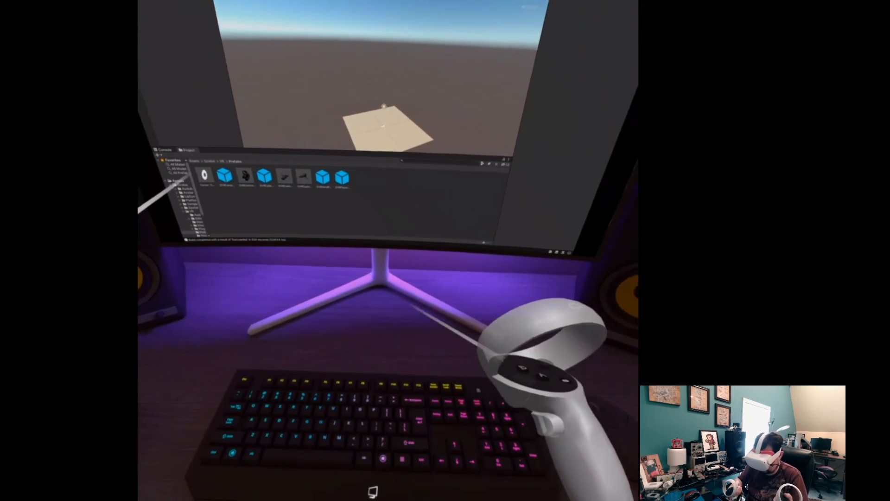
- Cycle through the virtual desktop's monitors and return to the one displaying the Unity editor
left_click(424, 307)
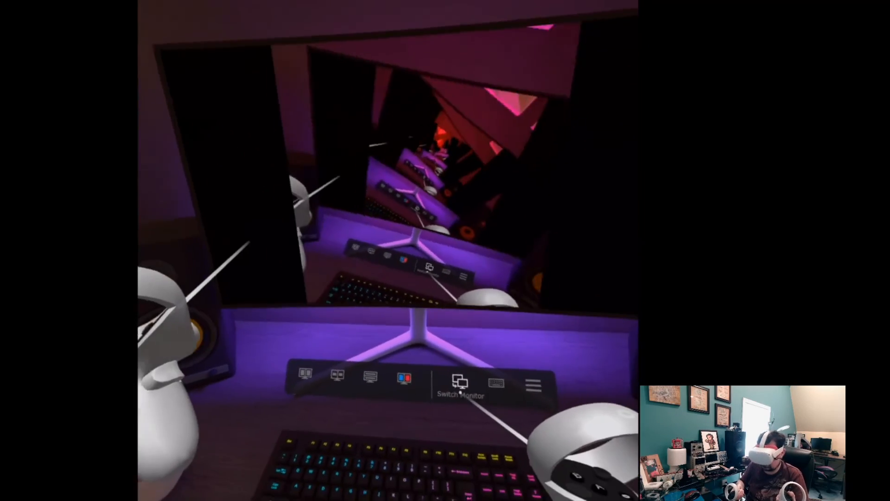
left_click(446, 392)
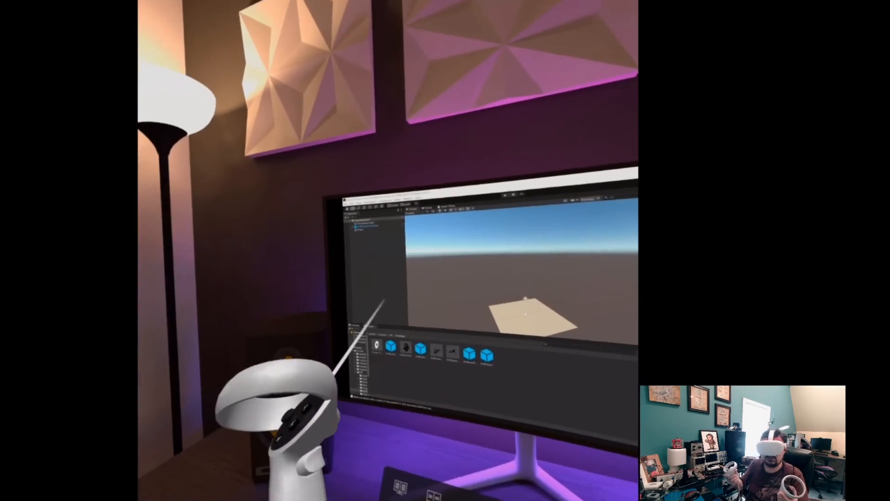